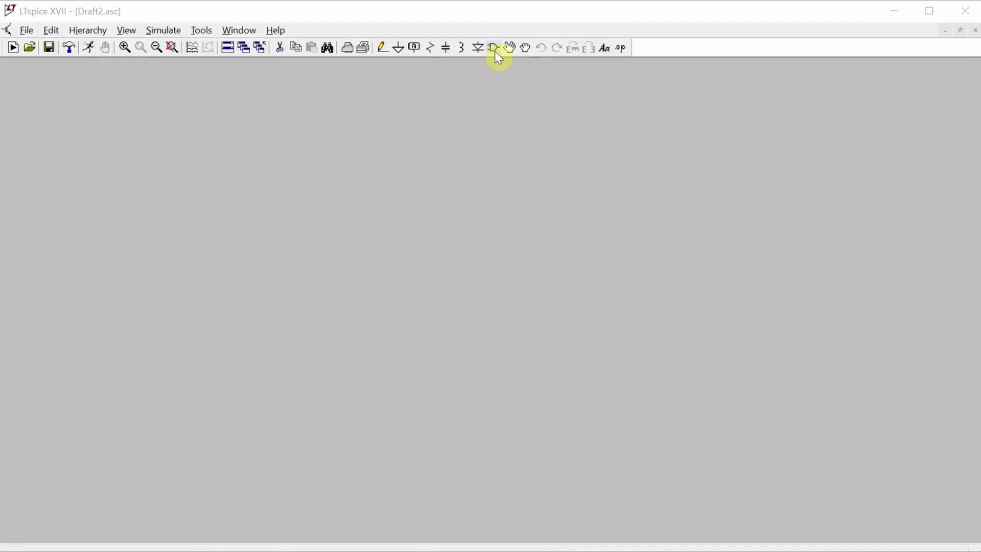
- Place voltage source V1, a horizontal resistor R1 and capacitor C1 on the schematic
{"action": "left_click", "coordinate": [494, 48]}
{"action": "left_click", "coordinate": [573, 422]}
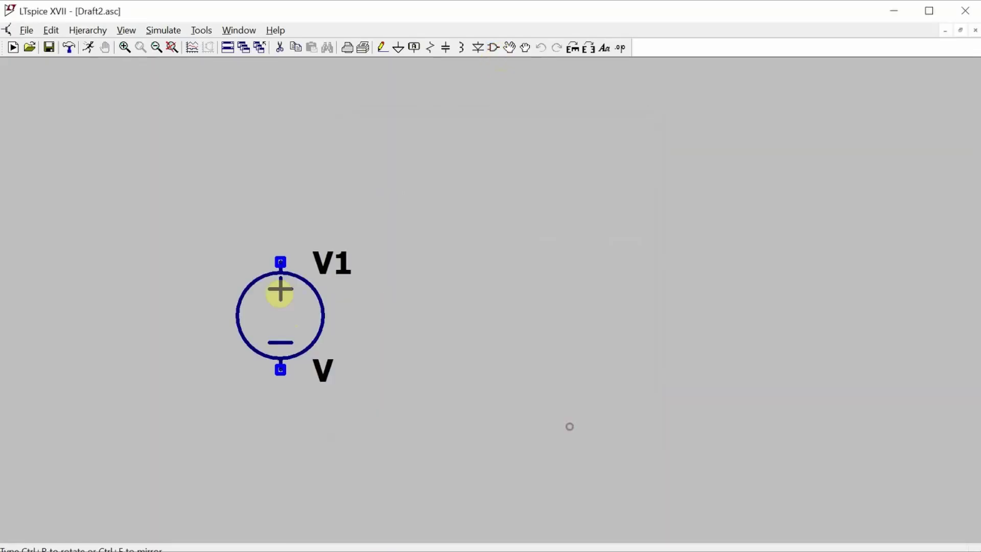
{"action": "left_click", "coordinate": [259, 246]}
{"action": "key", "text": "r"}
{"action": "key", "text": "ctrl+r"}
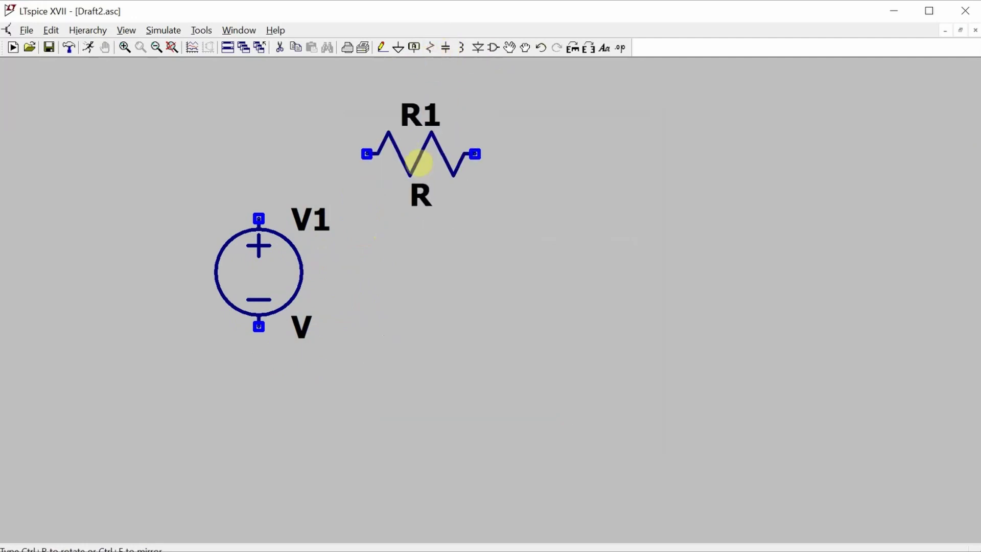
{"action": "left_click", "coordinate": [419, 162]}
{"action": "left_click", "coordinate": [494, 48]}
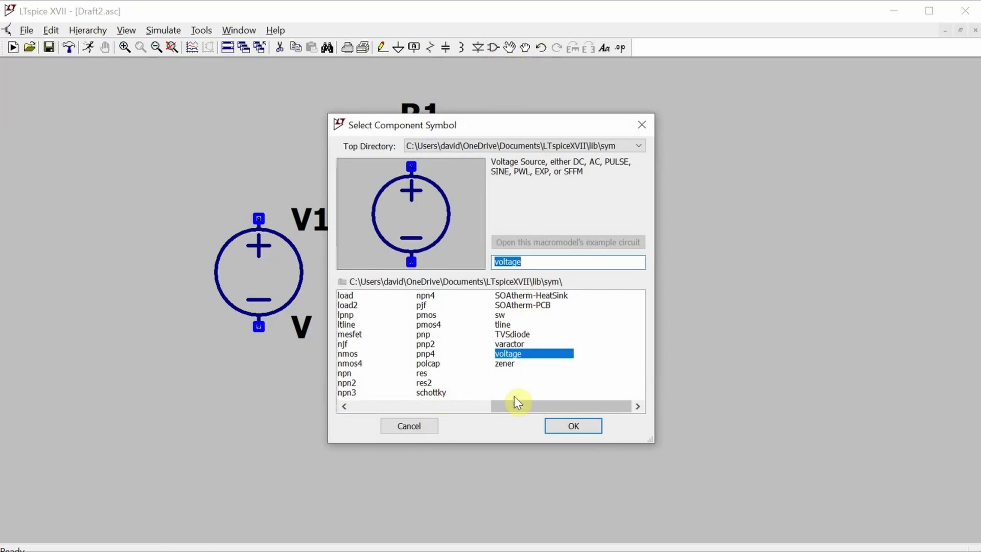
{"action": "key", "text": "Escape"}
{"action": "key", "text": "c"}
{"action": "left_click", "coordinate": [561, 261]}
- Wire V1, R1 and C1 together into a closed loop
{"action": "key", "text": "F3"}
{"action": "left_click", "coordinate": [258, 219]}
{"action": "left_click", "coordinate": [367, 154]}
{"action": "left_click", "coordinate": [475, 154]}
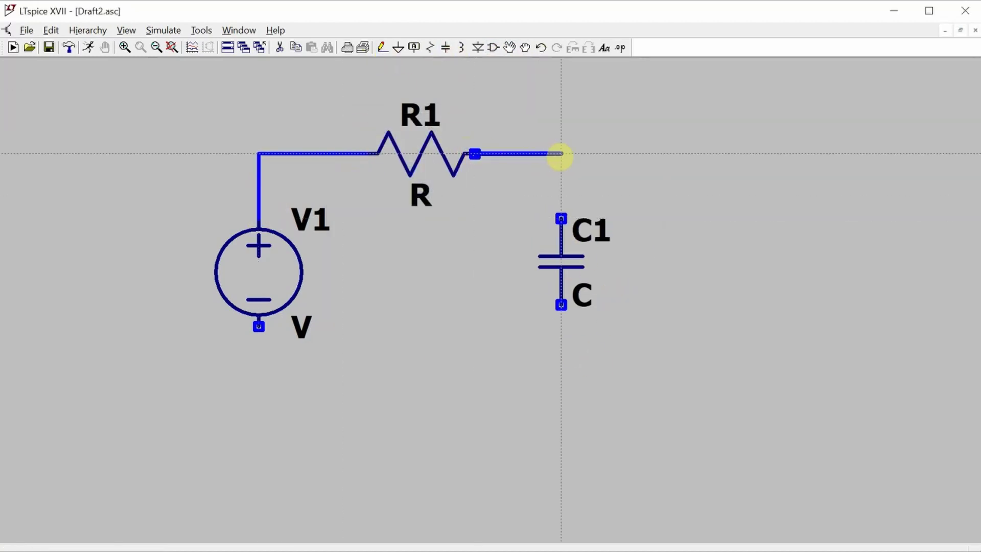
{"action": "left_click", "coordinate": [560, 219]}
{"action": "left_click", "coordinate": [561, 305]}
{"action": "left_click", "coordinate": [562, 369]}
{"action": "left_click", "coordinate": [259, 326]}
- Add a ground below V1 connected to the bottom wire
{"action": "key", "text": "g"}
{"action": "left_click", "coordinate": [259, 391]}
{"action": "key", "text": "F3"}
{"action": "left_click", "coordinate": [259, 391]}
{"action": "left_click", "coordinate": [258, 370]}
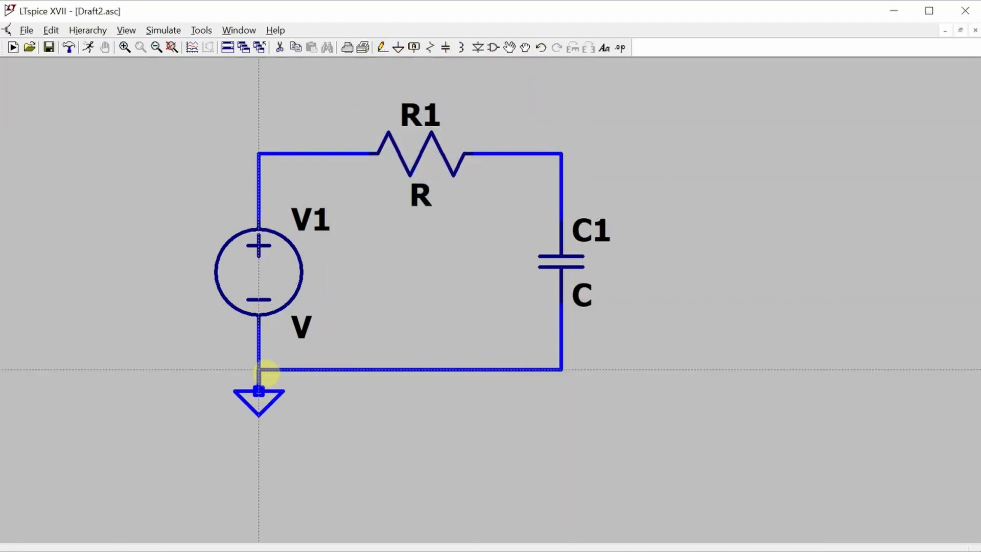
- Set R1's resistance to 5 and begin editing C1's value
{"action": "right_click", "coordinate": [420, 153]}
{"action": "type", "text": "5"}
{"action": "left_click", "coordinate": [560, 233]}
{"action": "right_click", "coordinate": [572, 265]}
- Give C1 a capacitance of 100u and bring up V1's full source options
{"action": "type", "text": "100u"}
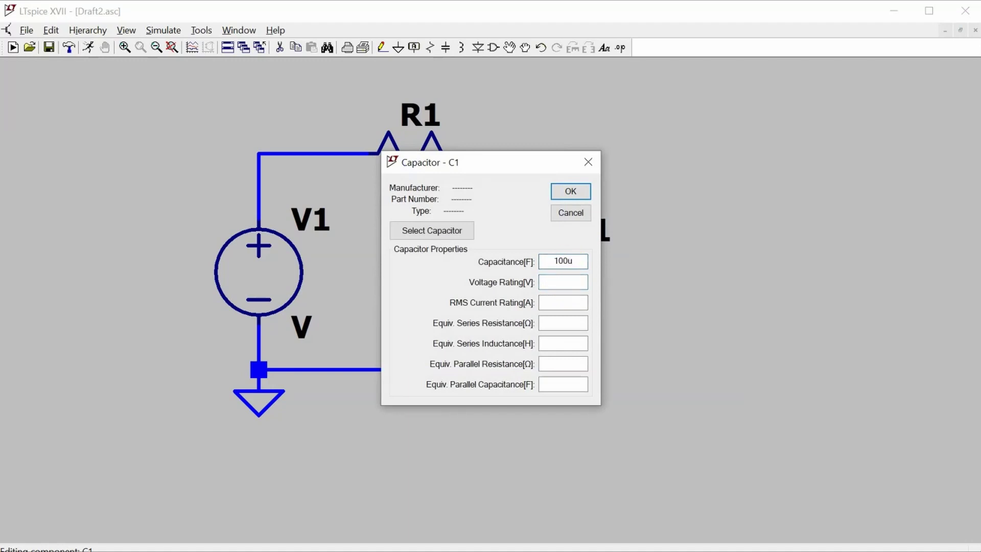
{"action": "key", "text": "Return"}
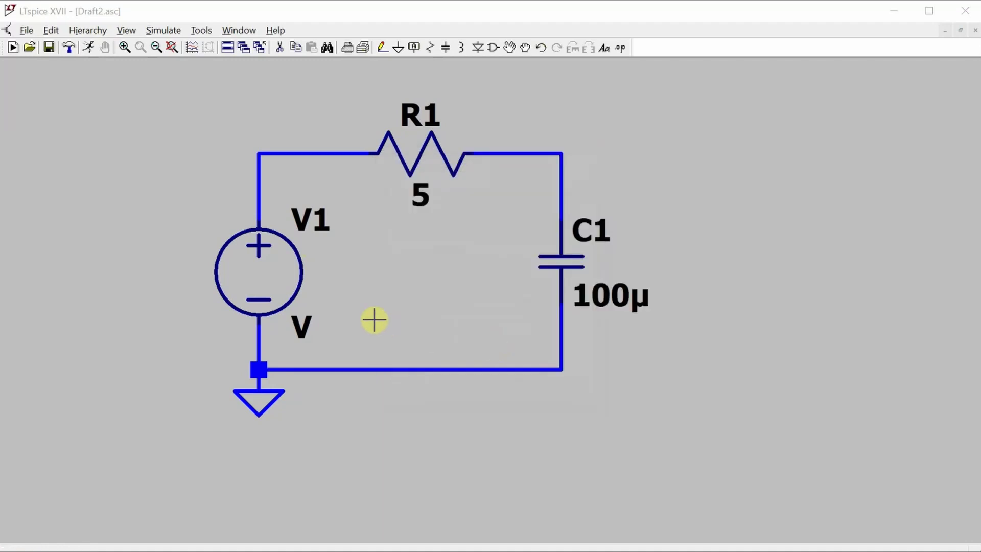
{"action": "right_click", "coordinate": [263, 276]}
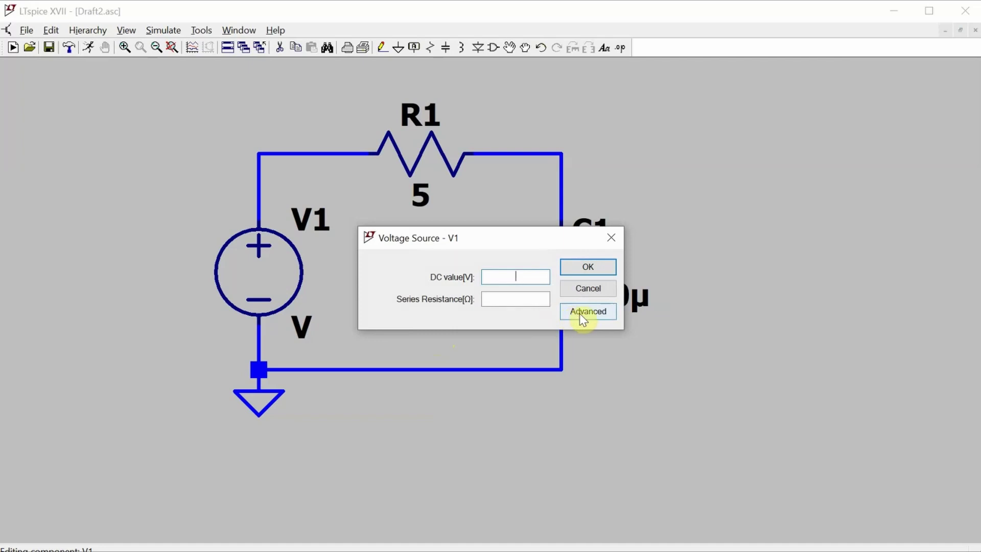
{"action": "left_click", "coordinate": [583, 313]}
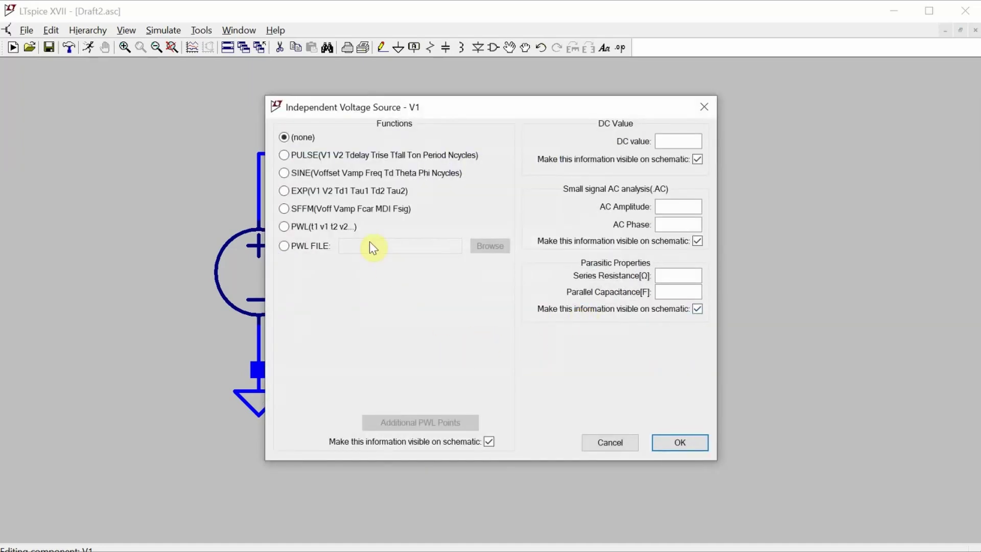
- Make V1 a SINE source: DC offset 0, amplitude 10, frequency 60, AC amplitude 10
{"action": "left_click", "coordinate": [284, 173]}
{"action": "left_click", "coordinate": [450, 281]}
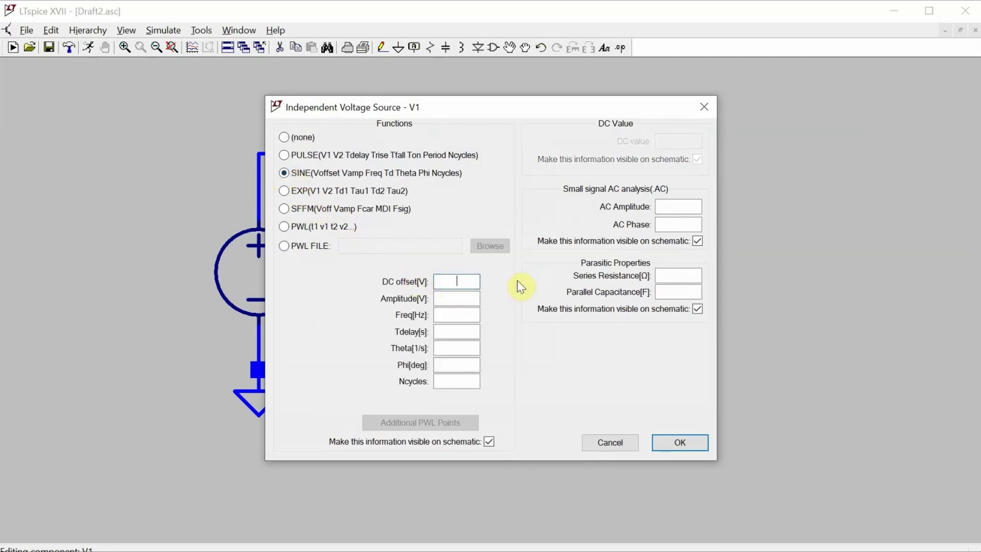
{"action": "type", "text": "0"}
{"action": "key", "text": "Tab"}
{"action": "type", "text": "10"}
{"action": "left_click", "coordinate": [449, 312]}
{"action": "type", "text": "60"}
{"action": "left_click", "coordinate": [693, 207]}
{"action": "type", "text": "10"}
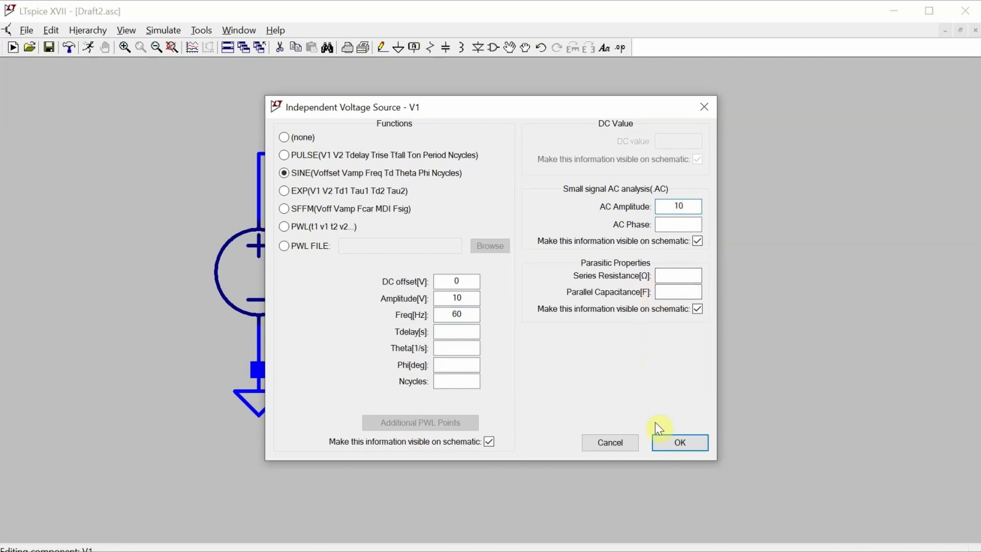
{"action": "left_click", "coordinate": [661, 441]}
- Move the SINE(0 10 60) label below V1 and the AC 10 label left of it
{"action": "left_click", "coordinate": [509, 47]}
{"action": "left_click", "coordinate": [354, 326]}
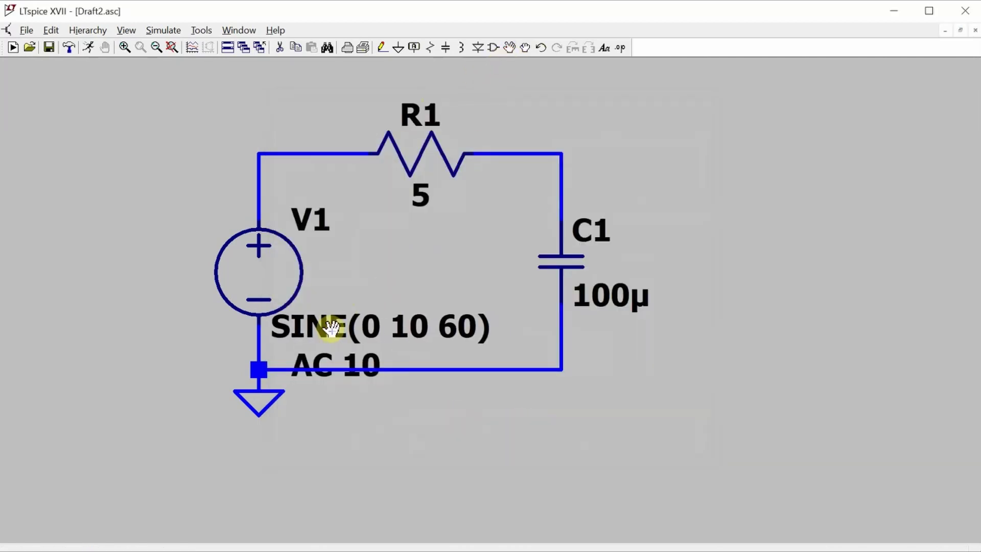
{"action": "left_click", "coordinate": [331, 327]}
{"action": "left_click", "coordinate": [301, 366]}
{"action": "left_click", "coordinate": [167, 333]}
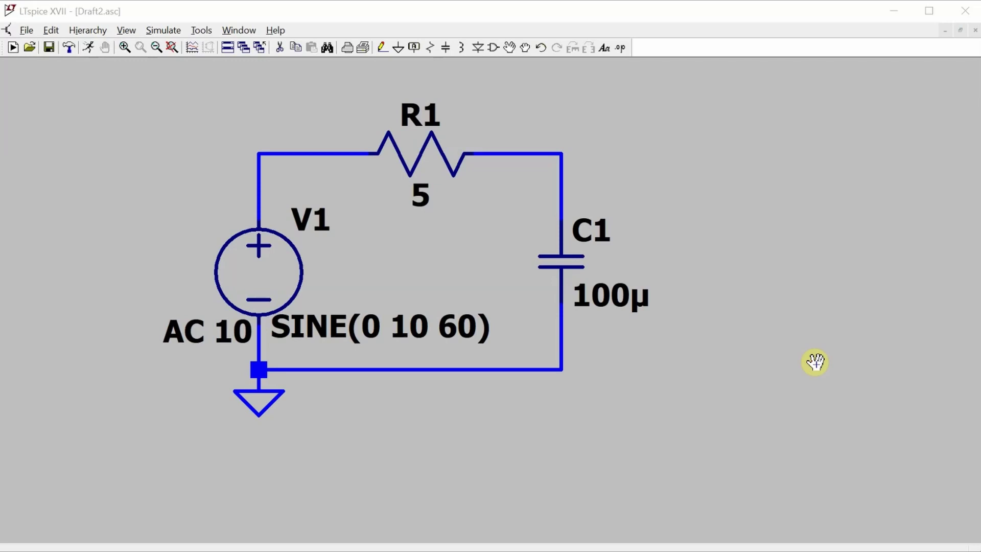
- Place a .tran directive below the ground with stop time 200m, start 0, max timestep 0.1m
{"action": "left_click", "coordinate": [620, 48]}
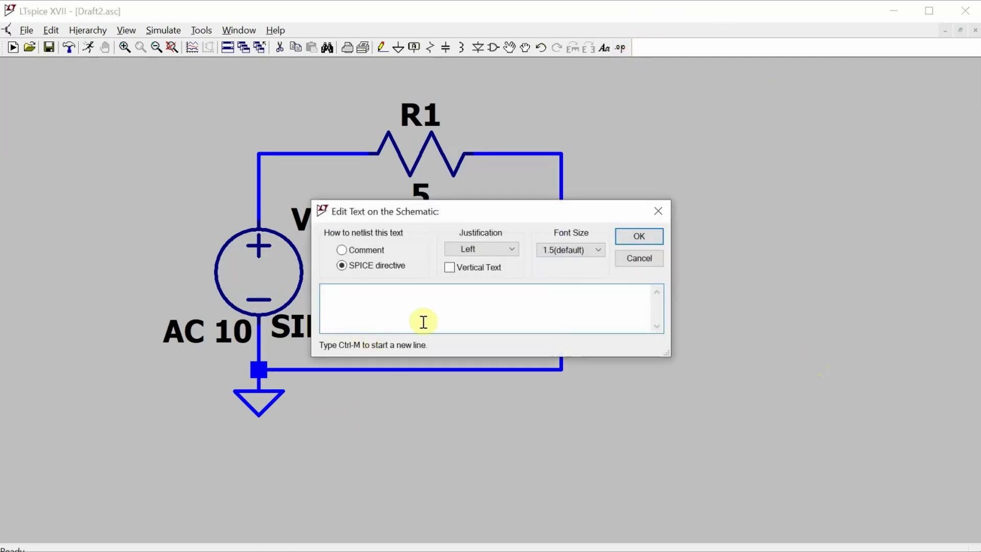
{"action": "type", "text": ".tran"}
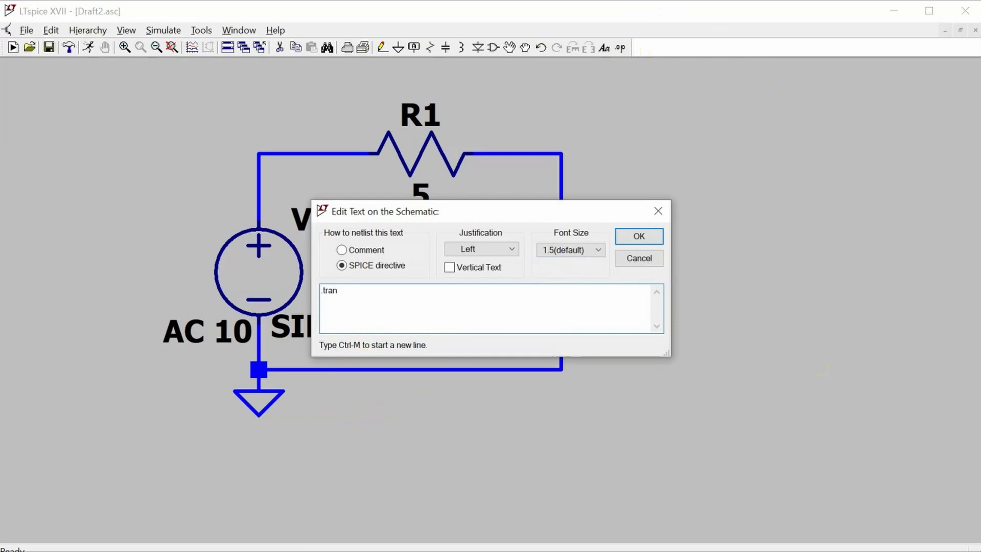
{"action": "left_click", "coordinate": [634, 237]}
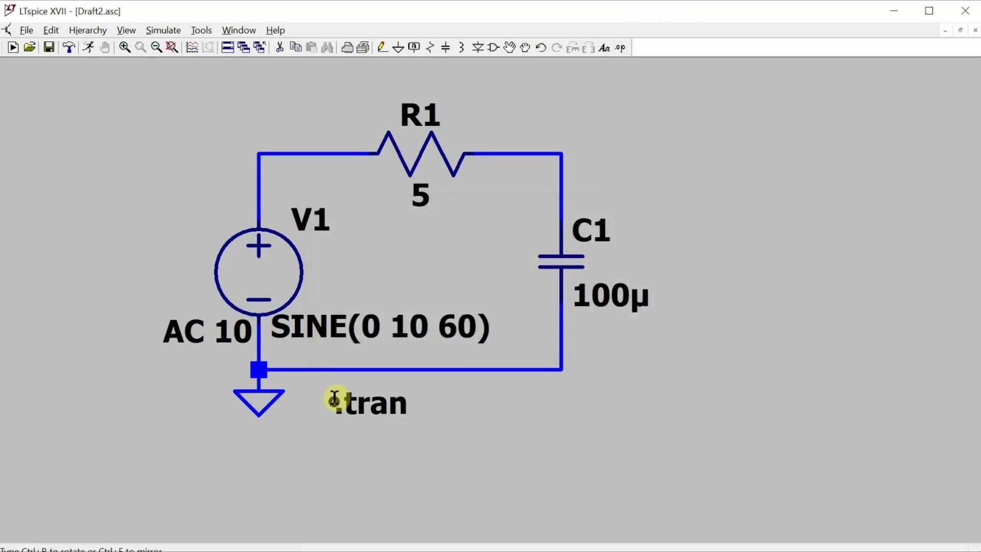
{"action": "left_click", "coordinate": [334, 399]}
{"action": "right_click", "coordinate": [361, 400]}
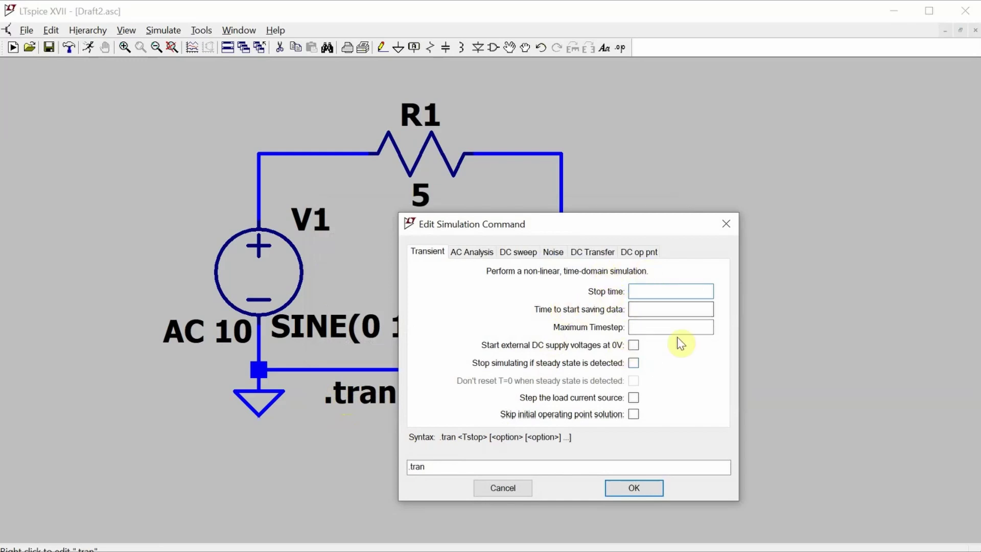
{"action": "left_click", "coordinate": [672, 293]}
{"action": "type", "text": "200m"}
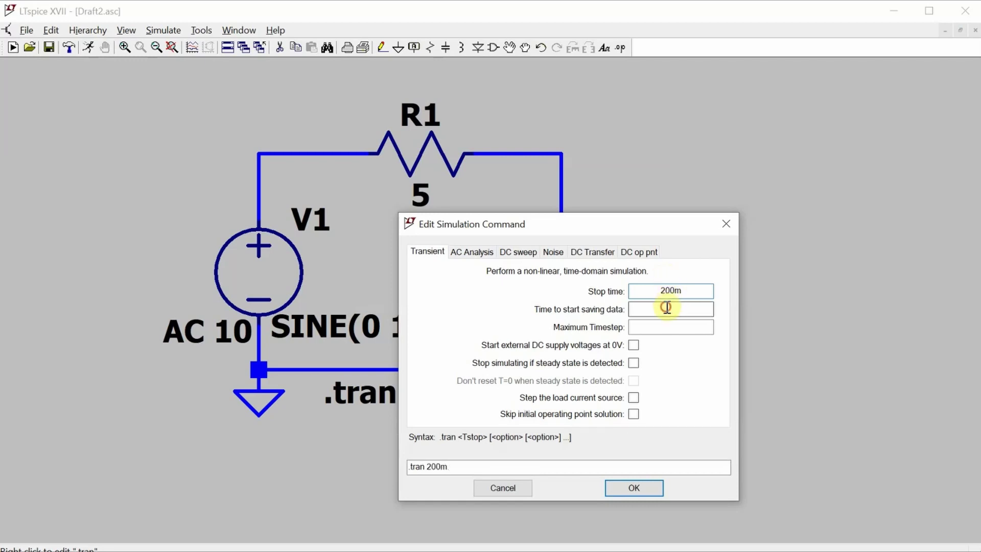
{"action": "left_click", "coordinate": [667, 307]}
{"action": "type", "text": "0"}
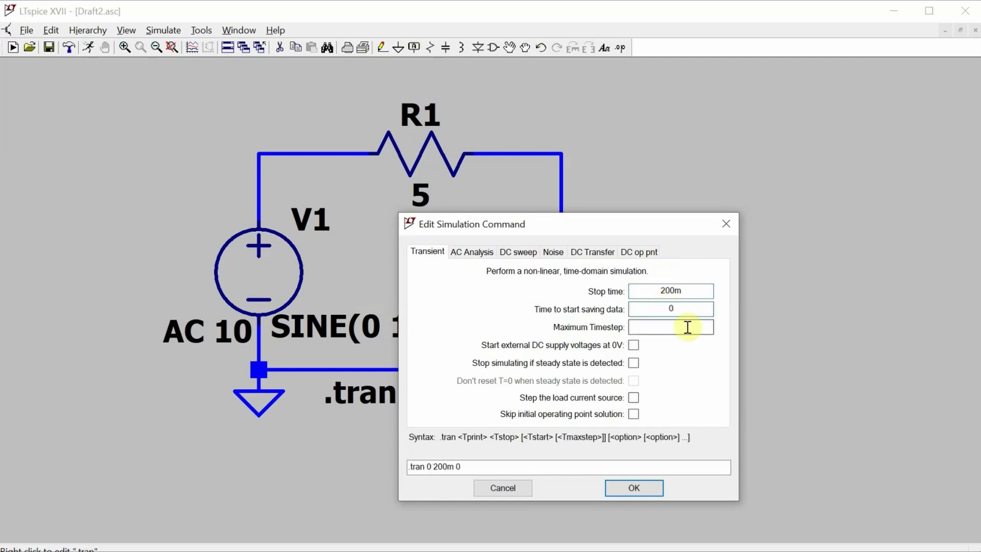
{"action": "left_click", "coordinate": [682, 328]}
{"action": "type", "text": "0"}
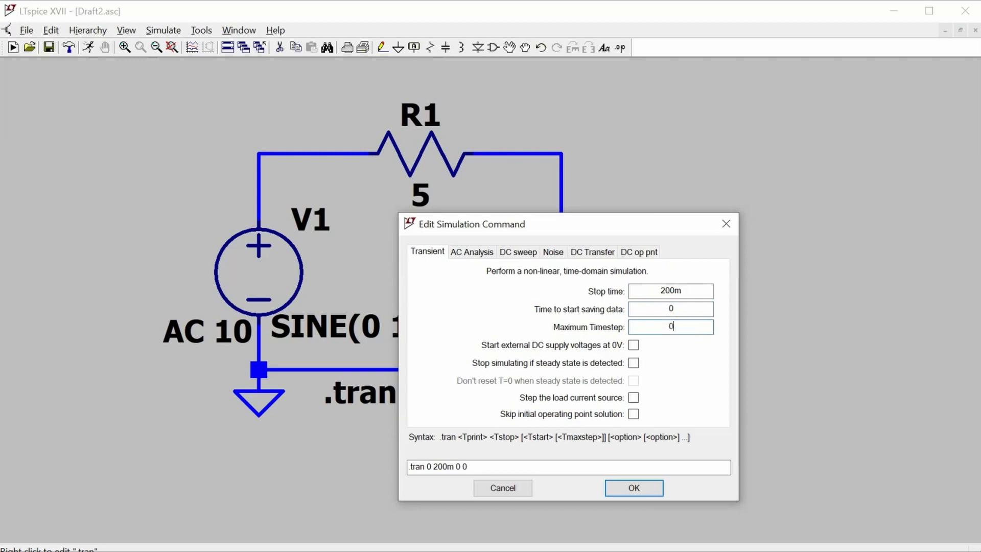
{"action": "type", "text": ".1m"}
{"action": "left_click", "coordinate": [616, 489]}
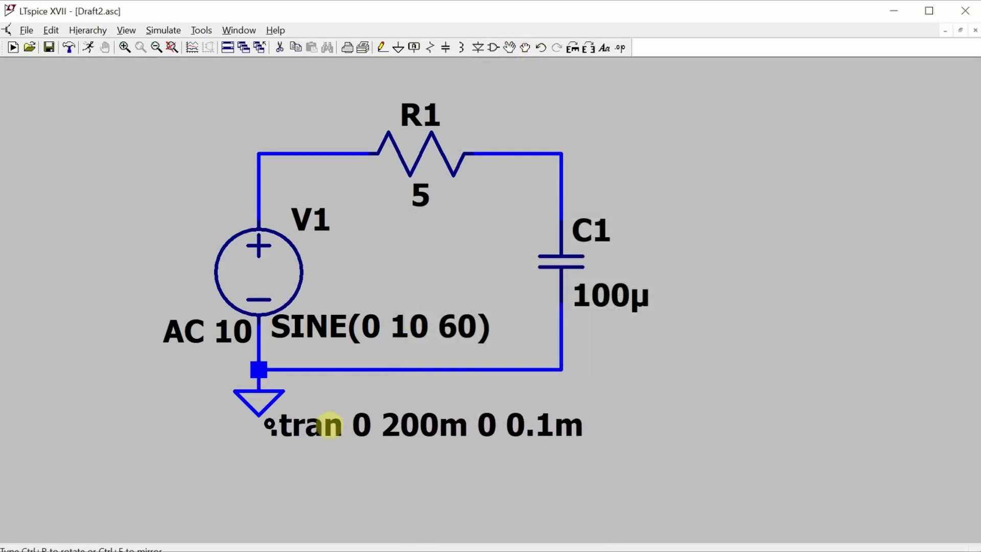
{"action": "left_click", "coordinate": [336, 415]}
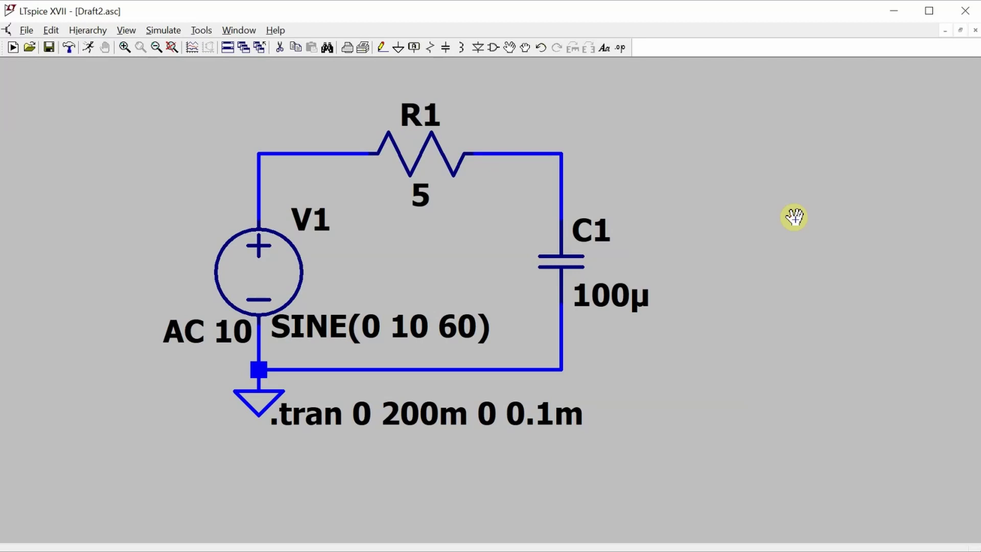
- Type the directive .meas tran t1 trig v(Vs)=0 rise=9 targ v(Vs)=0 rise into the editor
{"action": "left_click", "coordinate": [602, 47]}
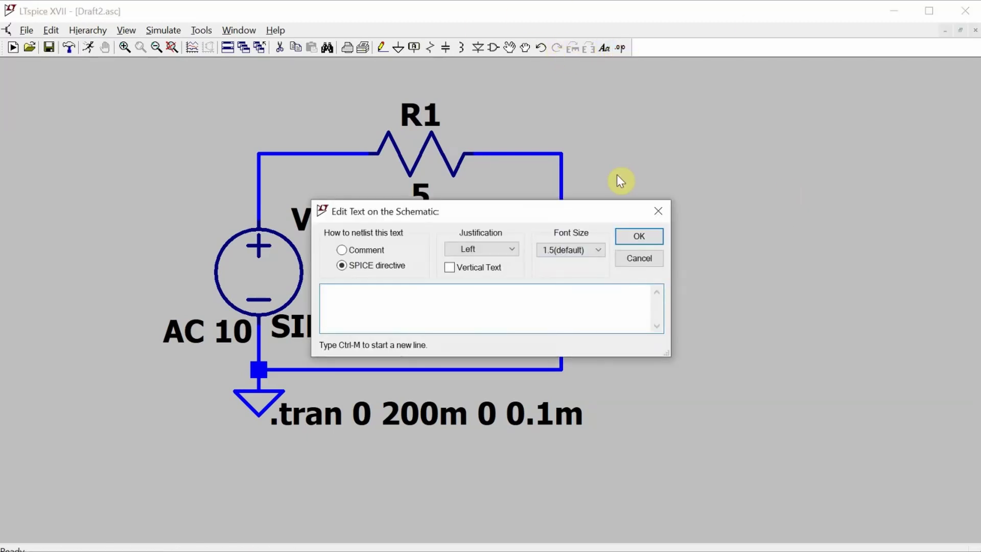
{"action": "type", "text": ".meas tran t1 trig v(Vs)=0"}
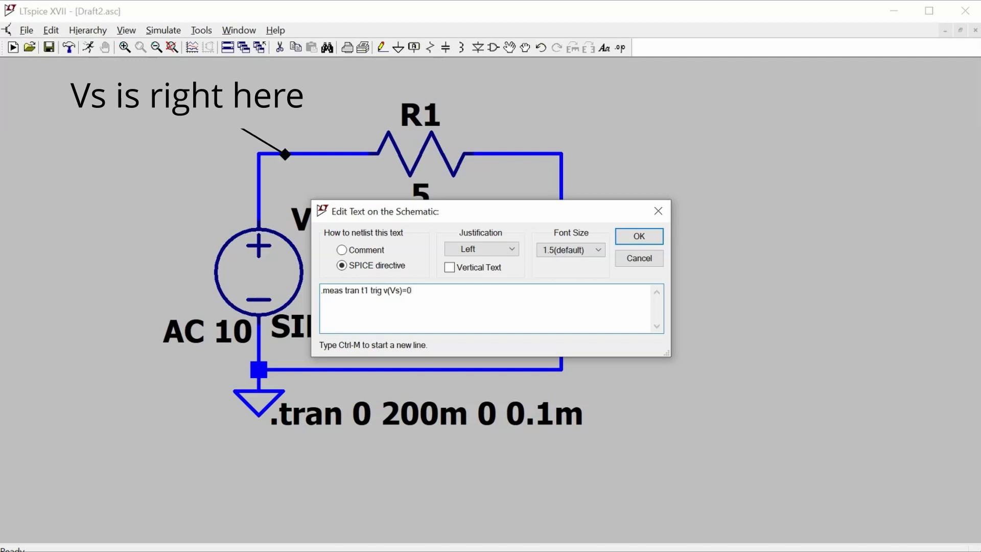
{"action": "type", "text": " rise=9"}
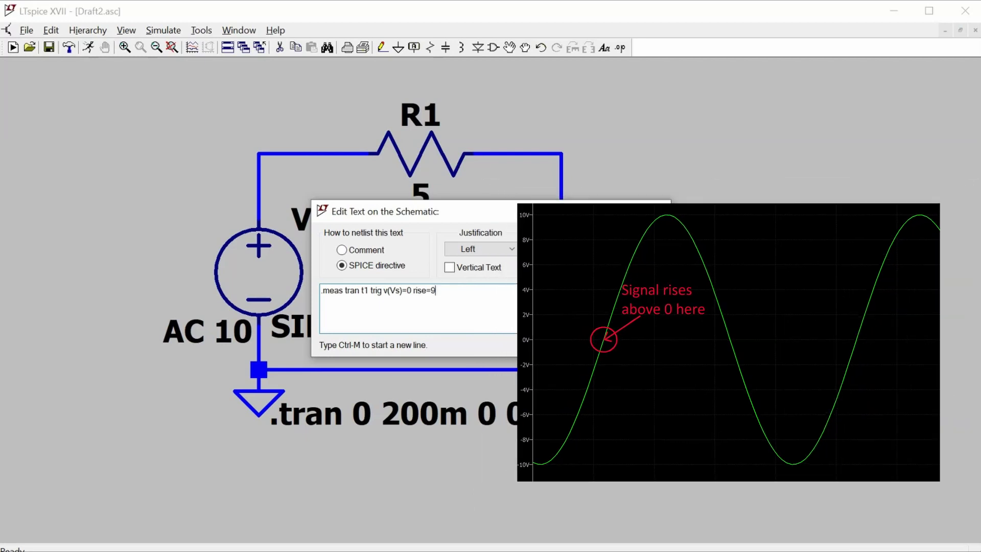
{"action": "type", "text": " tar"}
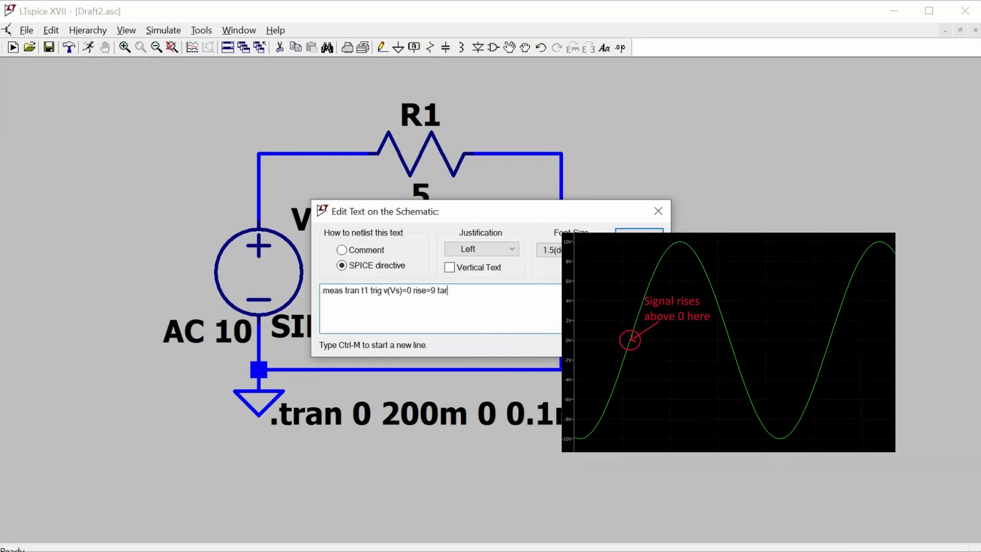
{"action": "type", "text": "g v"}
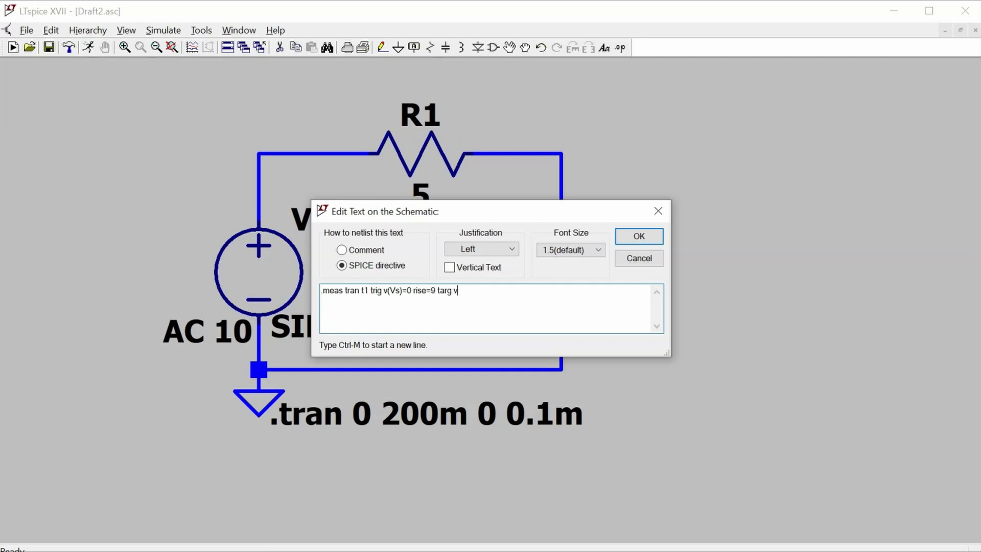
{"action": "type", "text": "(Vs)=0 rise=10"}
- Place the t1 .meas directive on the schematic and fit the view
{"action": "key", "text": "Return"}
{"action": "left_click", "coordinate": [596, 167]}
{"action": "key", "text": "space"}
- Label the top-left source node Vs
{"action": "key", "text": "F4"}
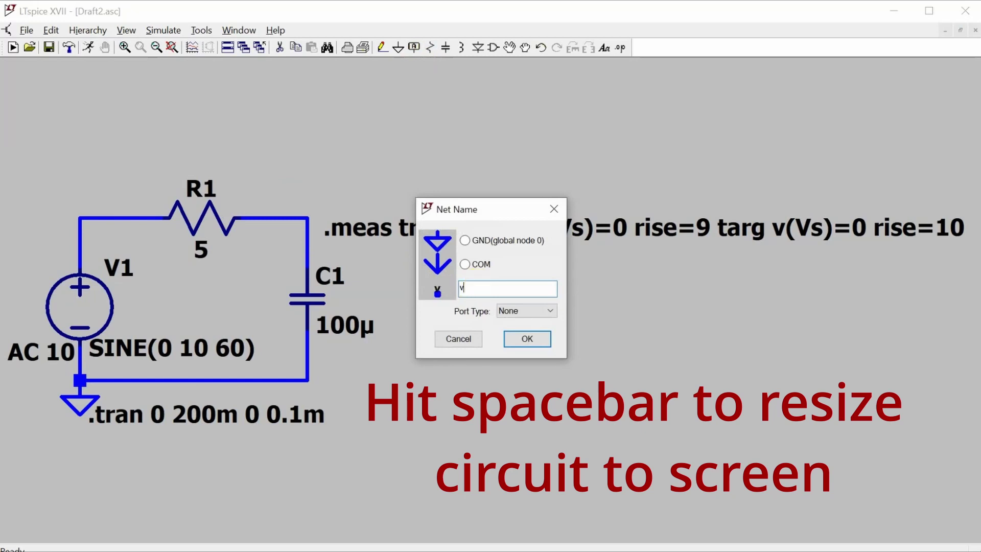
{"action": "type", "text": "Vs"}
{"action": "key", "text": "Return"}
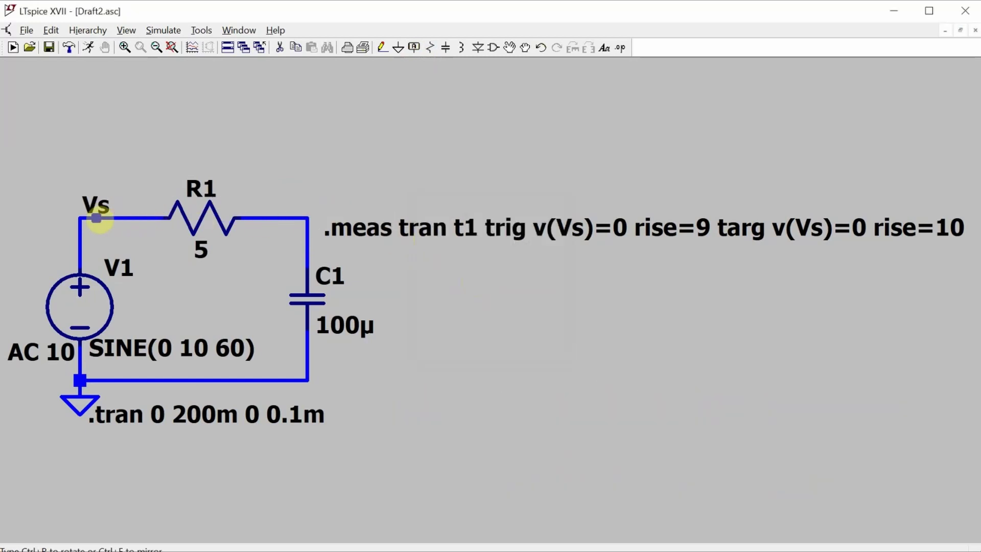
{"action": "left_click", "coordinate": [96, 219]}
- Label the node above C1 Vc
{"action": "left_click", "coordinate": [413, 48]}
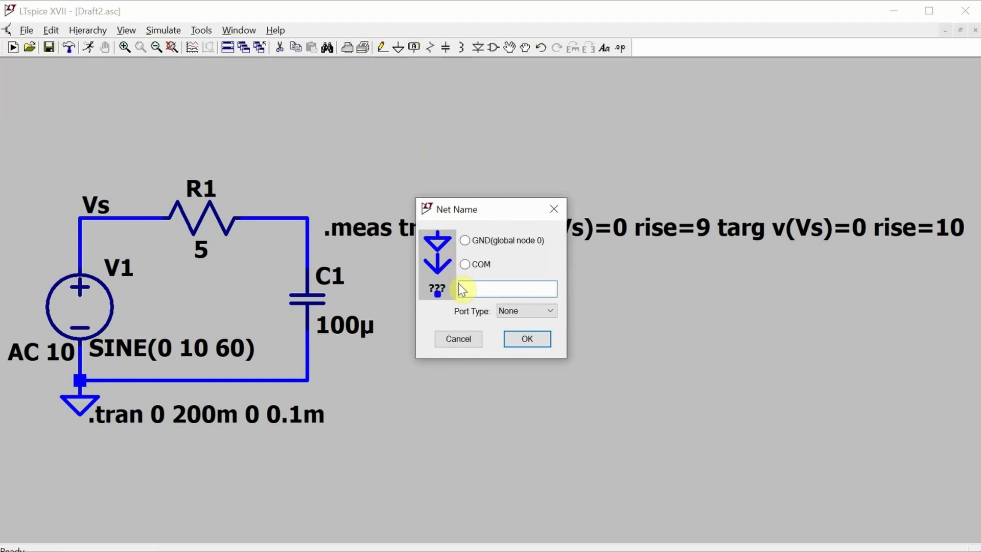
{"action": "type", "text": "Vc"}
{"action": "key", "text": "Return"}
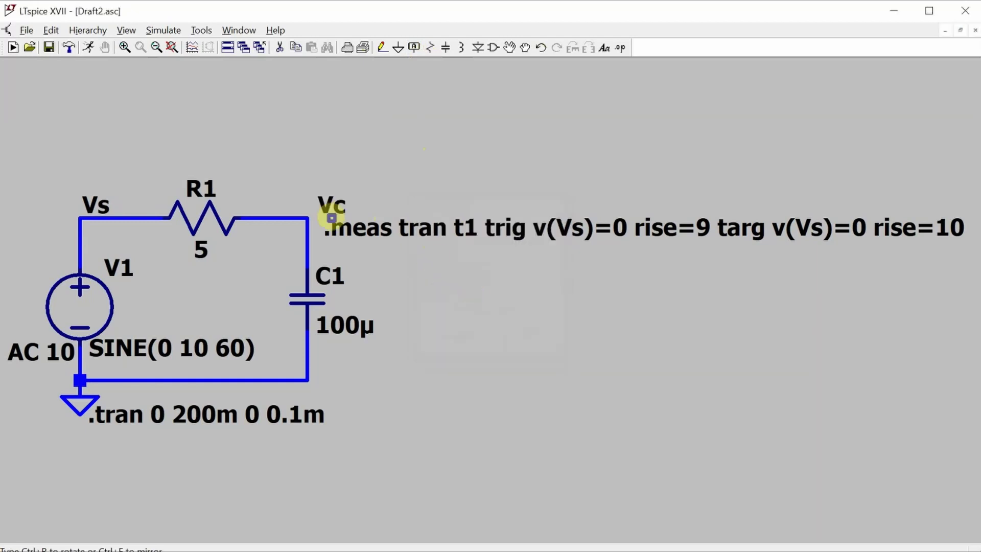
{"action": "left_click", "coordinate": [308, 219]}
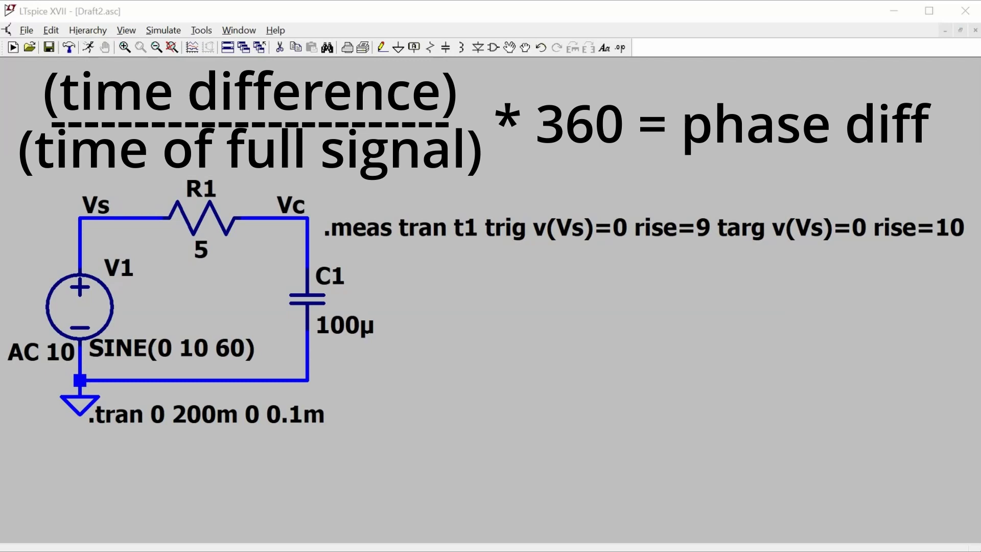
- Add .meas tran t2 trig v(Vc)=0 rise=9 targ v(Vs)=0 rise=9 beside C1
{"action": "type", "text": "s.meas tran t2"}
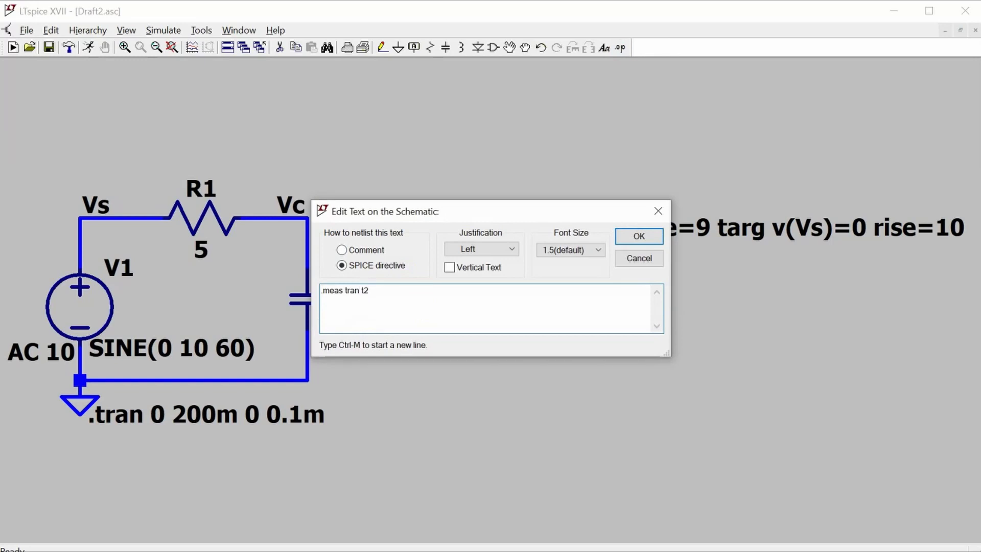
{"action": "type", "text": " trig v(Vc)=0 rise=9 targ v(V"}
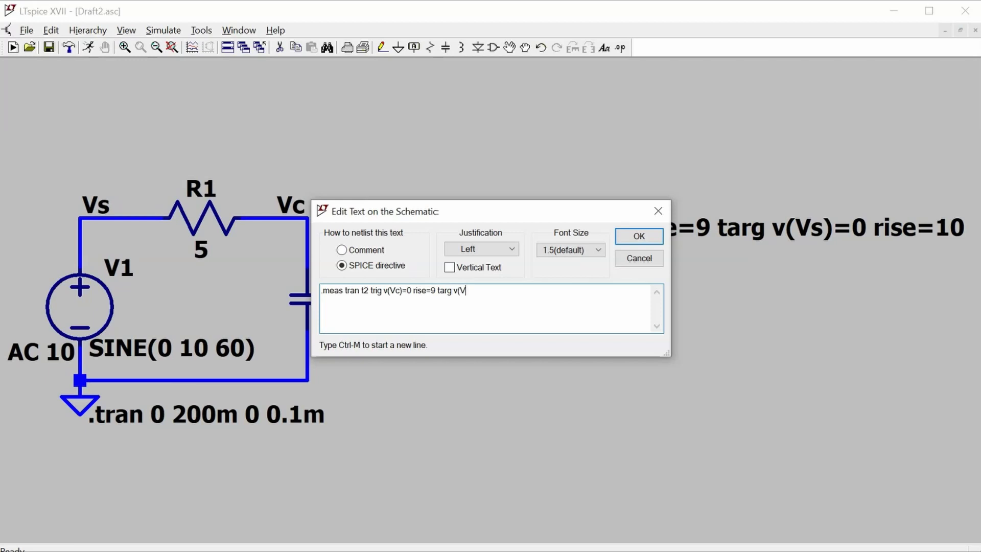
{"action": "type", "text": "s)=0 rise=9"}
{"action": "key", "text": "Return"}
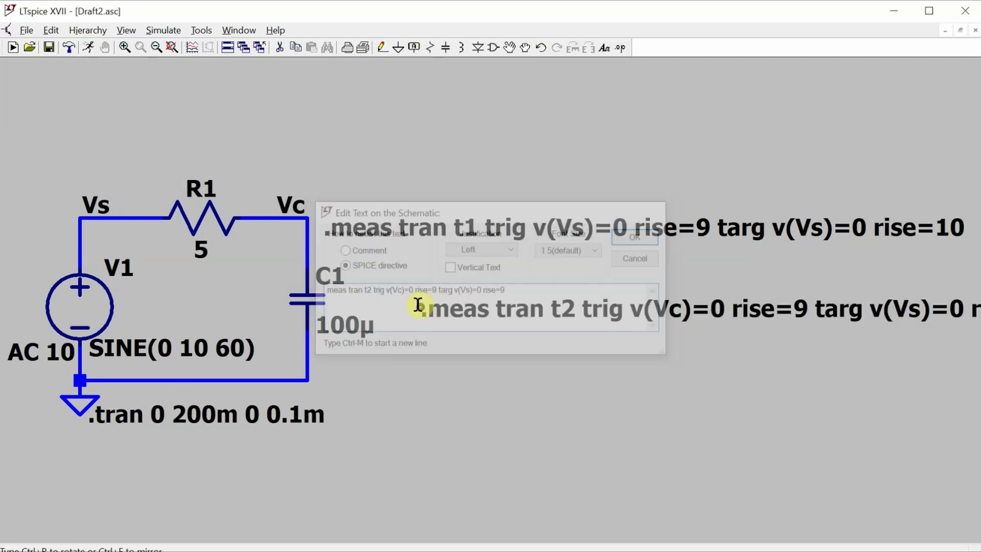
{"action": "left_click", "coordinate": [344, 252]}
- Write .meas tran t3 trig (v(Vs)-v(Vc))=0 rise=9 targ v(Vs)=0 rise=9
{"action": "left_click", "coordinate": [620, 48]}
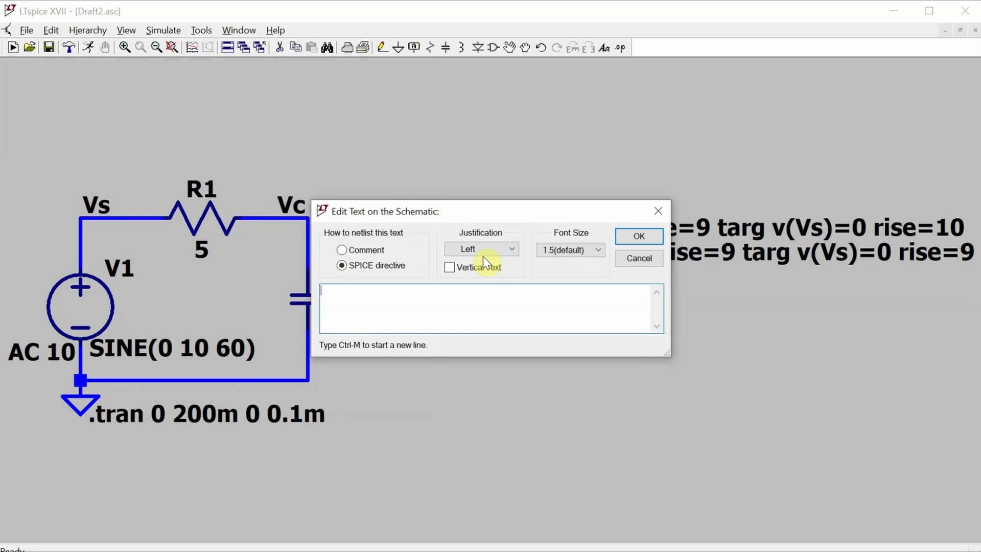
{"action": "type", "text": ".meas tran t3 trig ("}
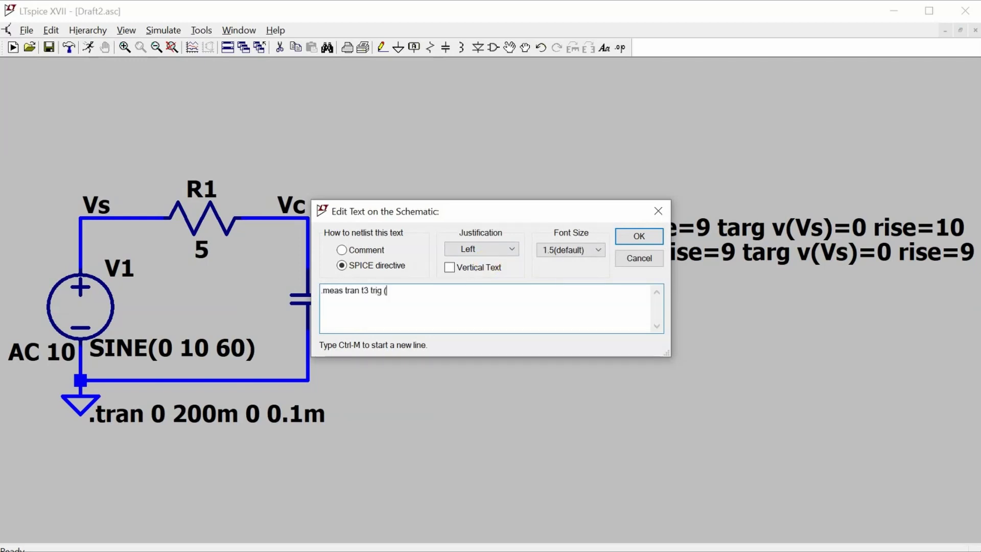
{"action": "type", "text": "v(Vs)-v(Vc))=0 rise=9 targ v(Vs)-"}
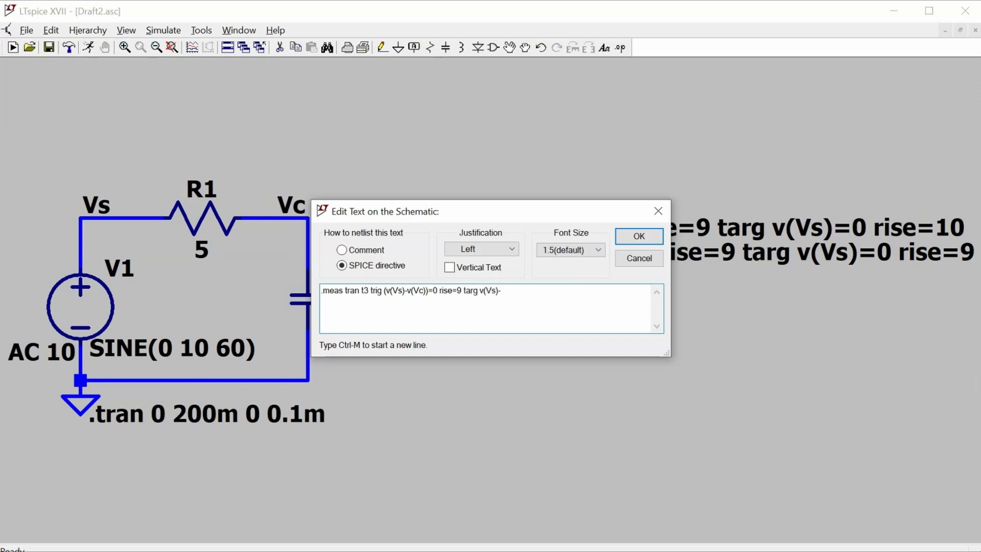
{"action": "key", "text": "BackSpace"}
{"action": "type", "text": "=0 rise=9"}
{"action": "left_click", "coordinate": [626, 233]}
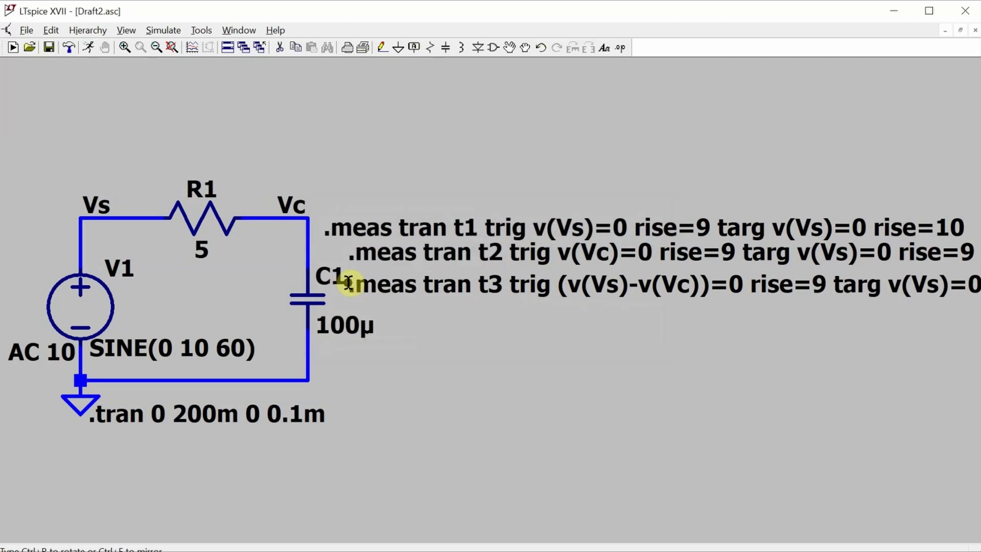
- Place t3 below t2, then add and place .meas phase_r param 360*(t3/t1)
{"action": "left_click", "coordinate": [350, 274]}
{"action": "key", "text": "space"}
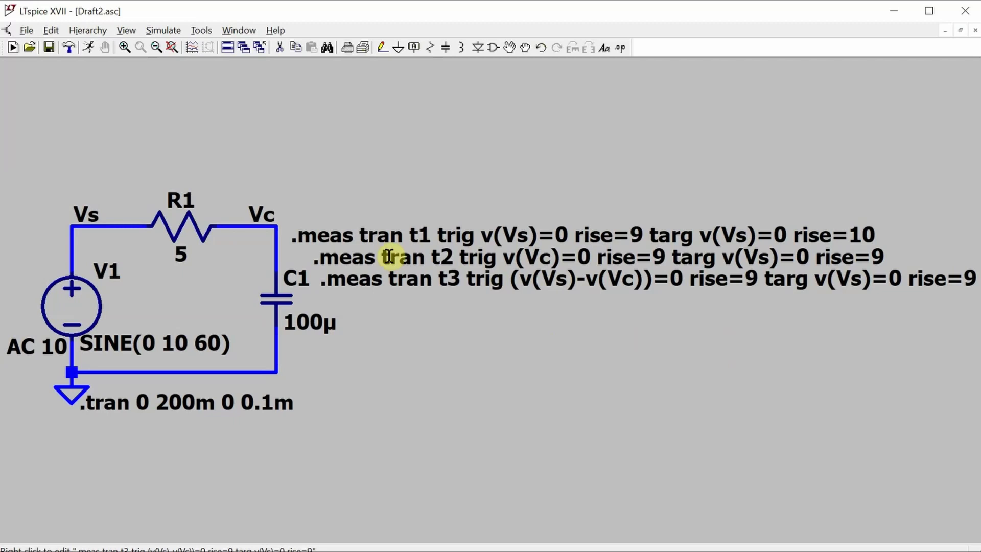
{"action": "type", "text": "s.meas phase_r"}
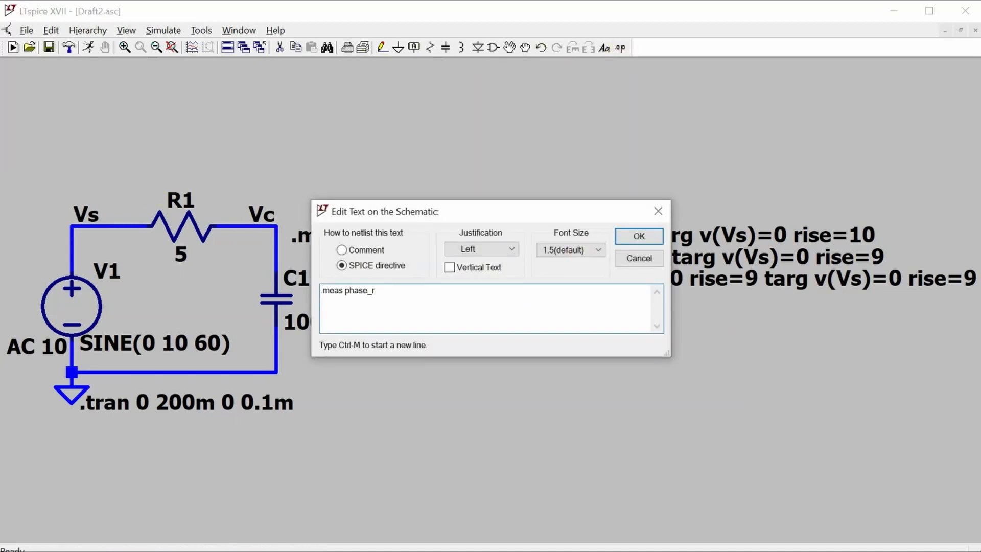
{"action": "key", "text": "BackSpace"}
{"action": "key", "text": "BackSpace"}
{"action": "type", "text": "c"}
{"action": "key", "text": "BackSpace"}
{"action": "type", "text": "r param 360*(t3/t"}
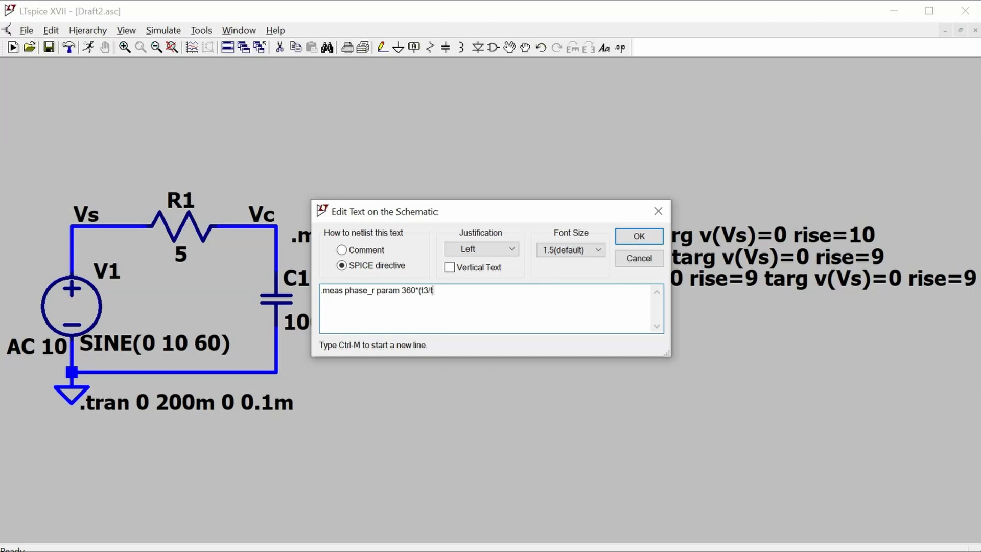
{"action": "type", "text": "1)"}
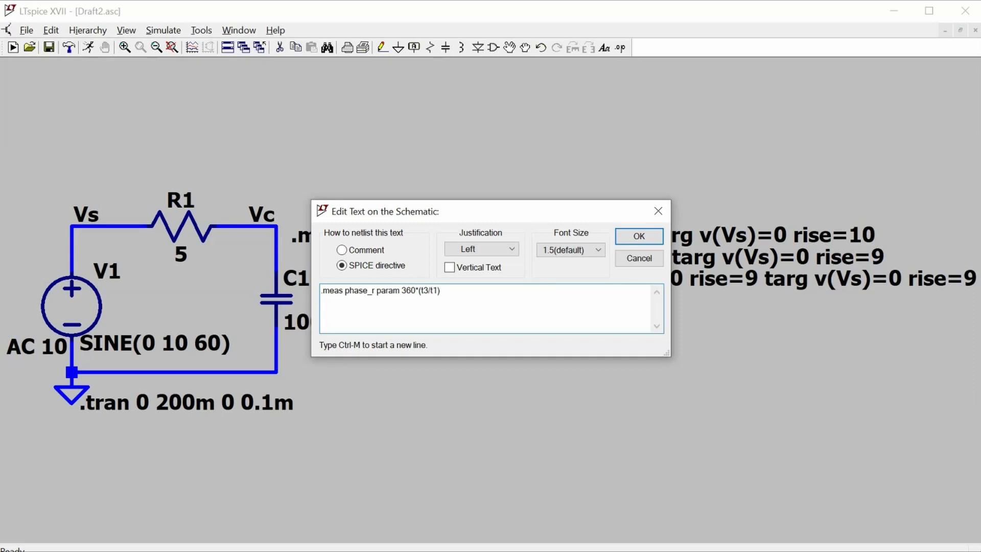
{"action": "key", "text": "Return"}
{"action": "left_click", "coordinate": [327, 321]}
- Write the directive .meas phase_c param 360*(t2/t1)
{"action": "left_click", "coordinate": [619, 47]}
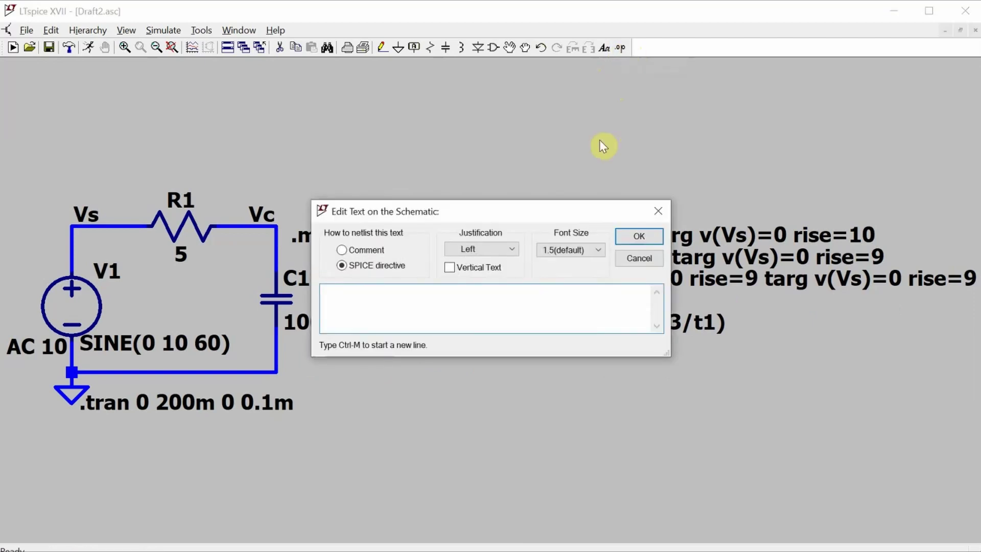
{"action": "type", "text": ".mease phas"}
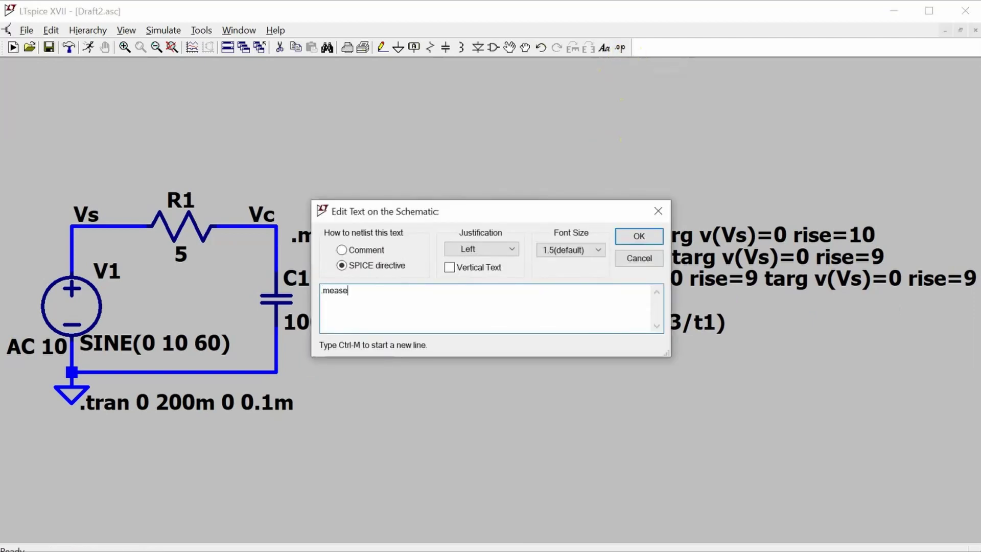
{"action": "key", "text": "BackSpace"}
{"action": "key", "text": "BackSpace"}
{"action": "key", "text": "BackSpace"}
{"action": "key", "text": "BackSpace"}
{"action": "key", "text": "BackSpace"}
{"action": "key", "text": "BackSpace"}
{"action": "type", "text": "phase_c param"}
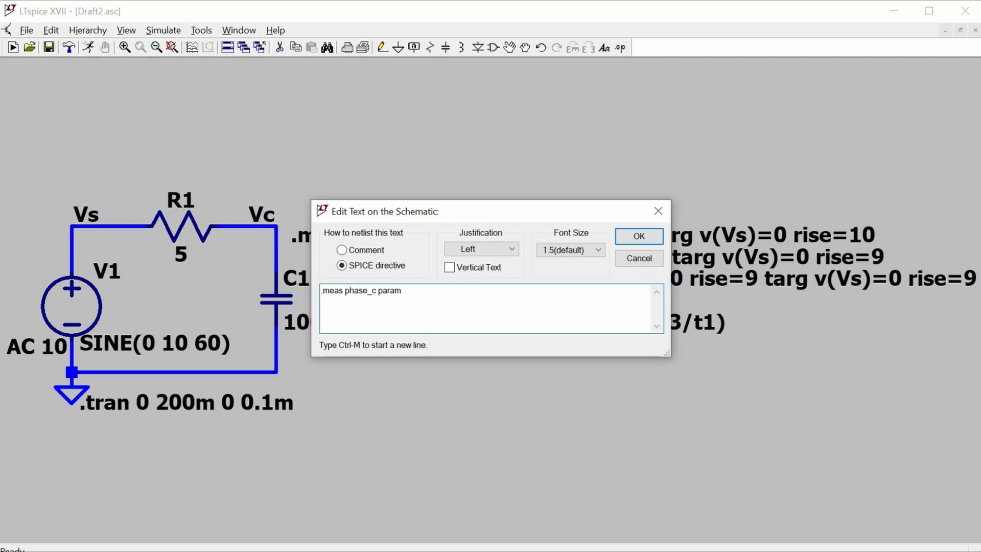
{"action": "type", "text": " 360*(t2/t1)"}
{"action": "key", "text": "Return"}
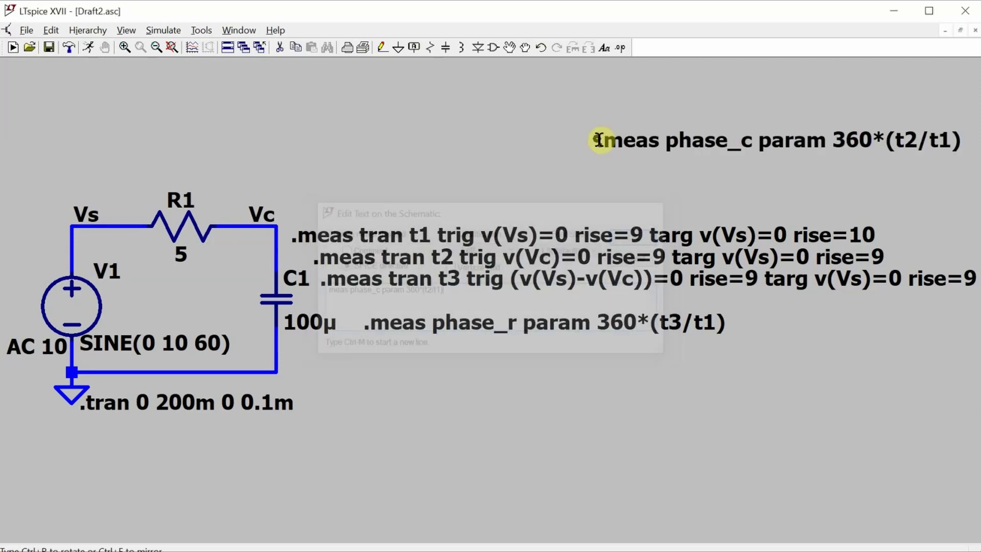
- Place phase_c, then add Vs_max max v(Vs), Vc_max max v(Vc) and Vr_Max max (v(Vs)-v(Vc))
{"action": "left_click", "coordinate": [364, 353]}
{"action": "left_click", "coordinate": [621, 47]}
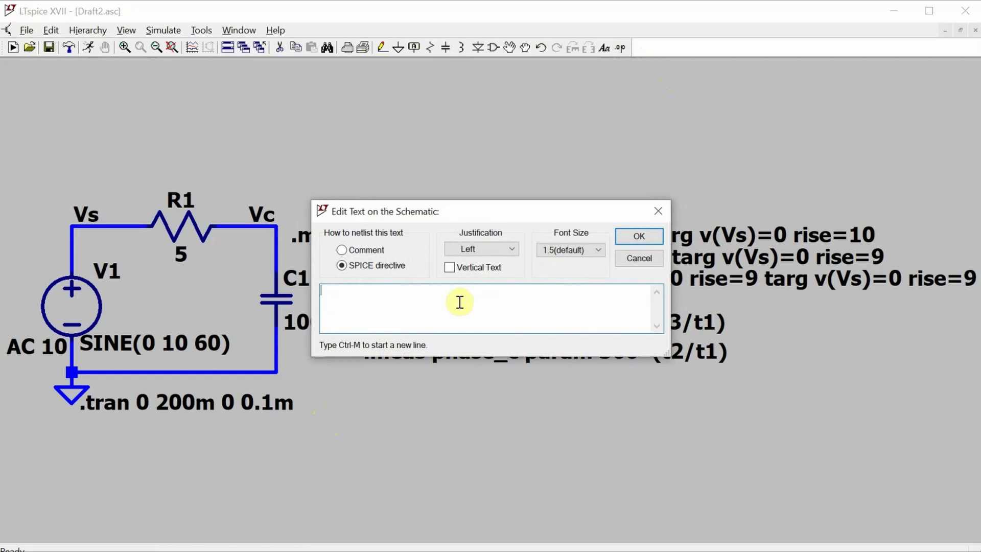
{"action": "type", "text": ".meas"}
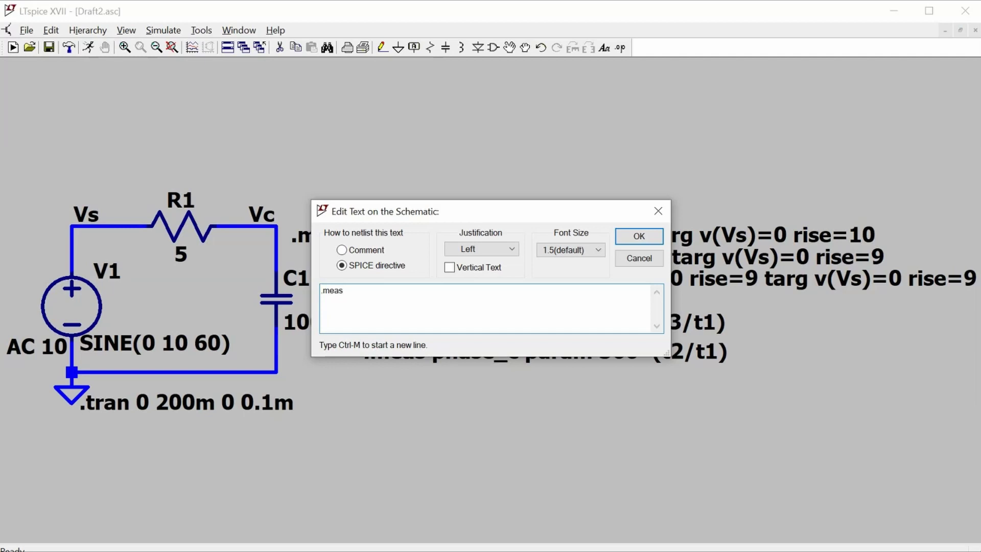
{"action": "type", "text": " Vs_max max v(Vs)"}
{"action": "key", "text": "Return"}
{"action": "left_click", "coordinate": [365, 395]}
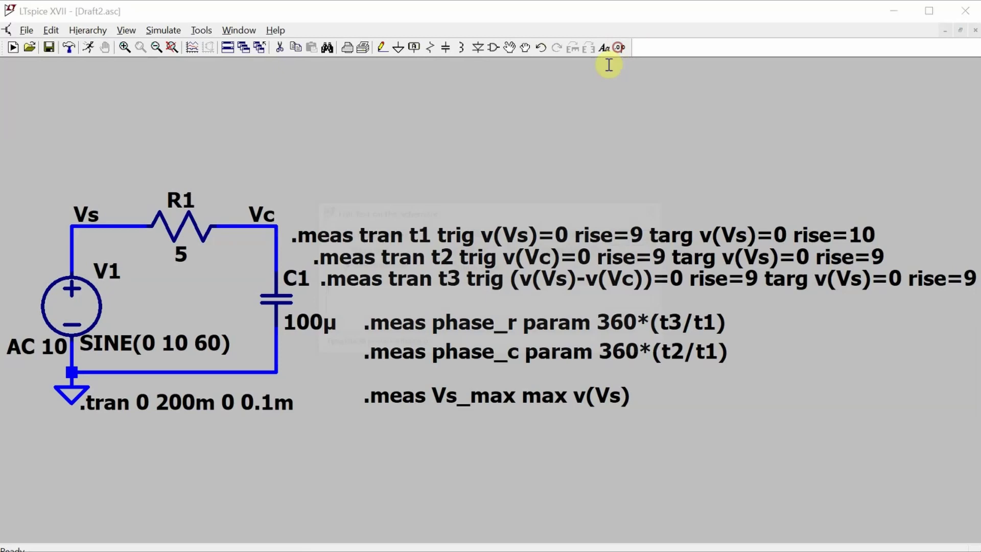
{"action": "left_click", "coordinate": [619, 48]}
{"action": "type", "text": ".meas Vc_max max v(Vc)"}
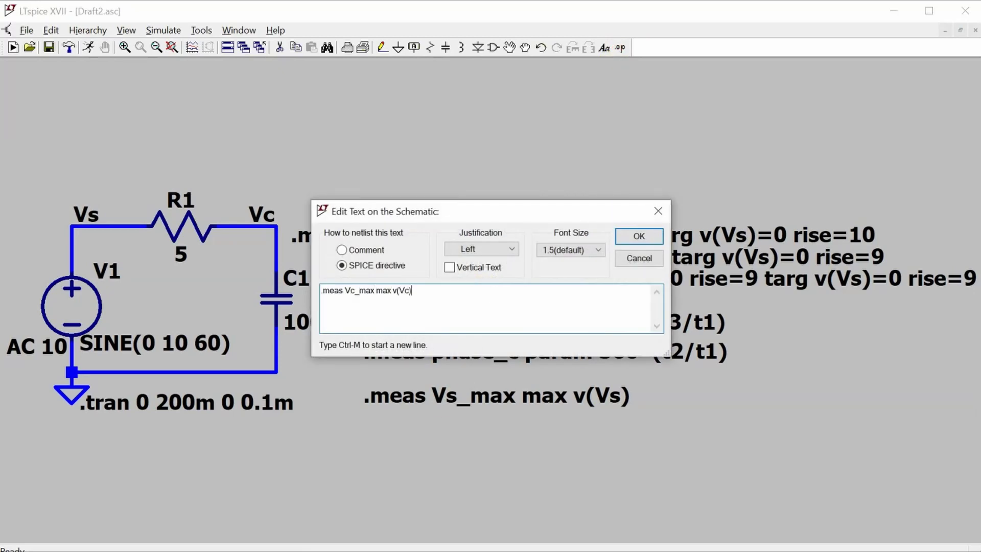
{"action": "key", "text": "Return"}
{"action": "left_click", "coordinate": [364, 414]}
{"action": "left_click", "coordinate": [620, 47]}
{"action": "type", "text": ".meas Vr_Max ma"}
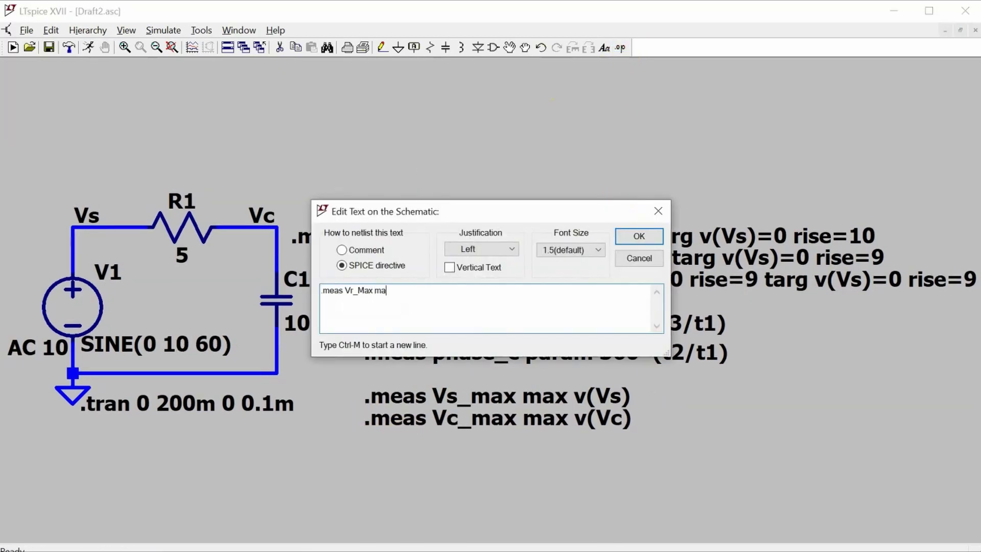
{"action": "type", "text": "x (v(Vs)-v(Vc))"}
{"action": "key", "text": "Return"}
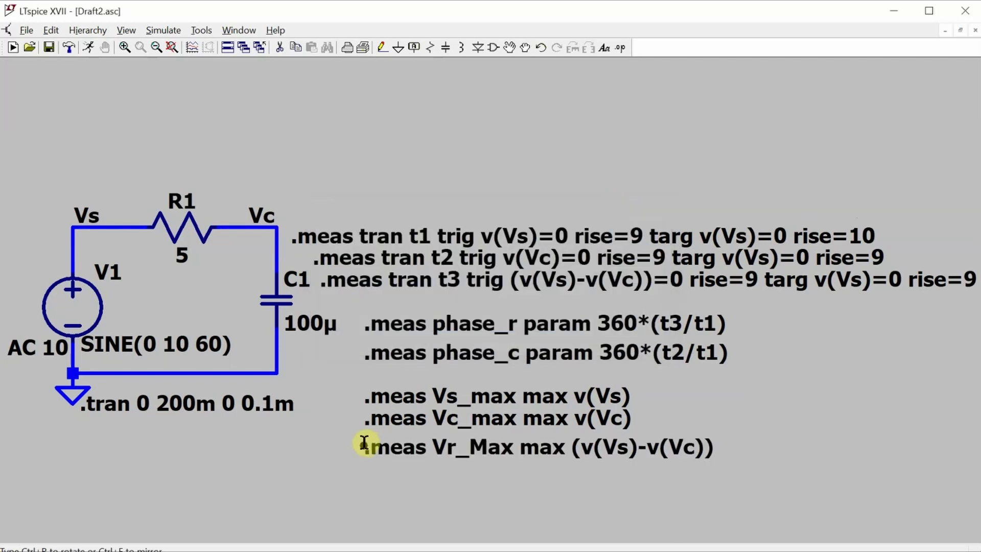
- Place Vr_Max, add .meas I_max max i(R1) beneath it, and run the simulation
{"action": "left_click", "coordinate": [365, 437]}
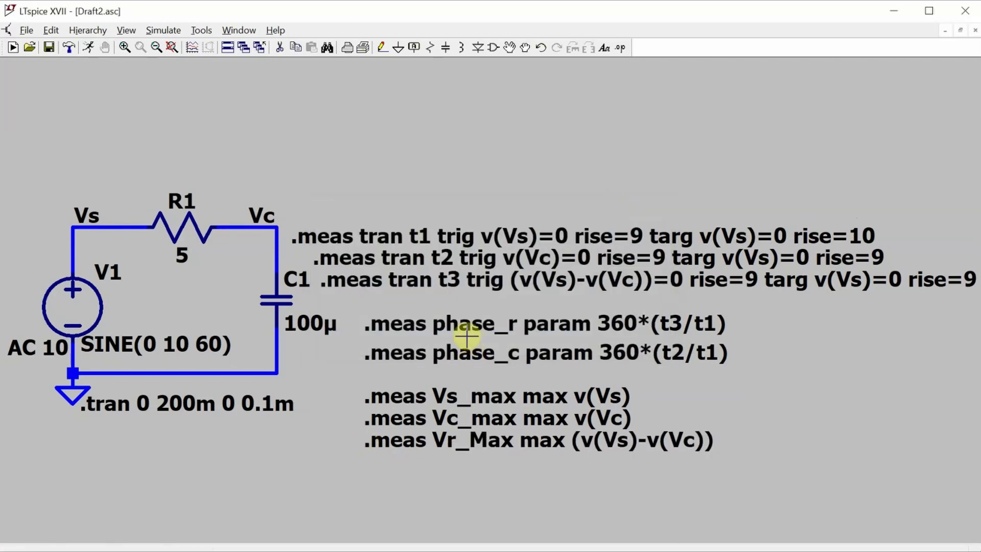
{"action": "left_click", "coordinate": [620, 47]}
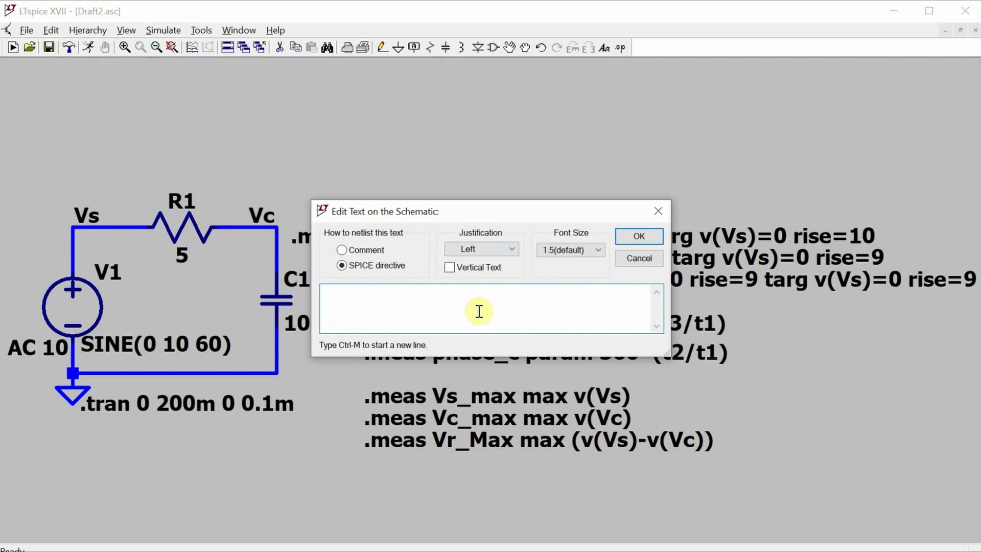
{"action": "type", "text": ".meas I_max max i(R"}
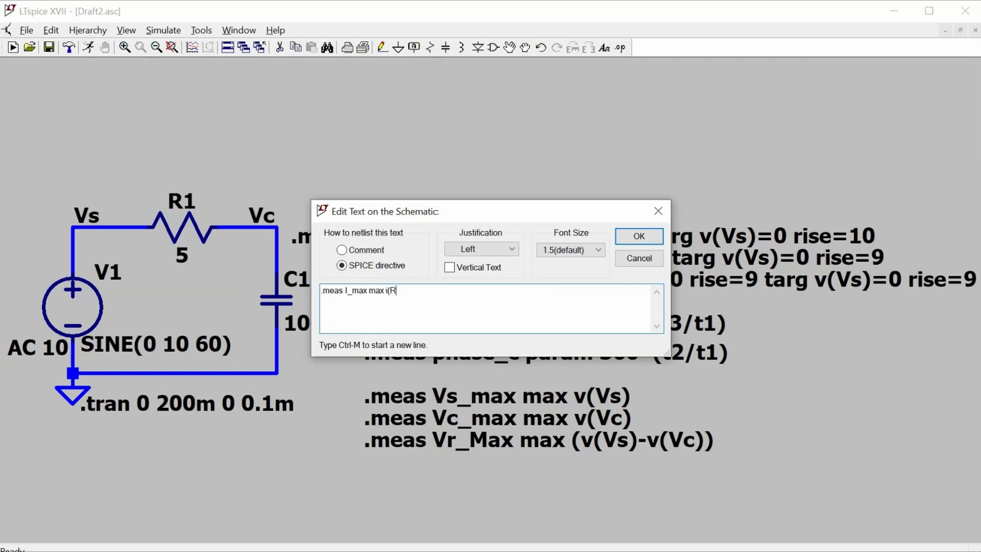
{"action": "type", "text": "1)"}
{"action": "key", "text": "Return"}
{"action": "left_click", "coordinate": [367, 464]}
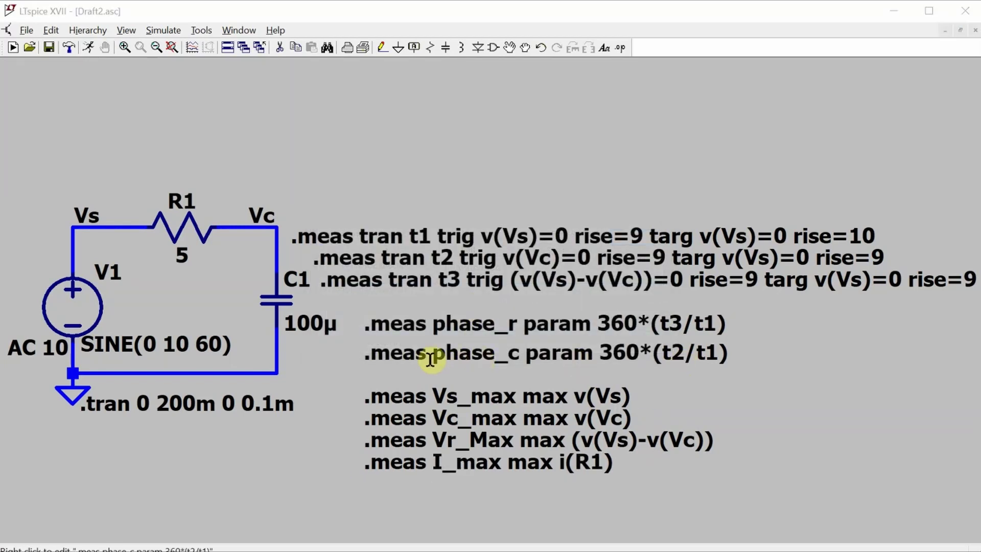
{"action": "left_click", "coordinate": [88, 50]}
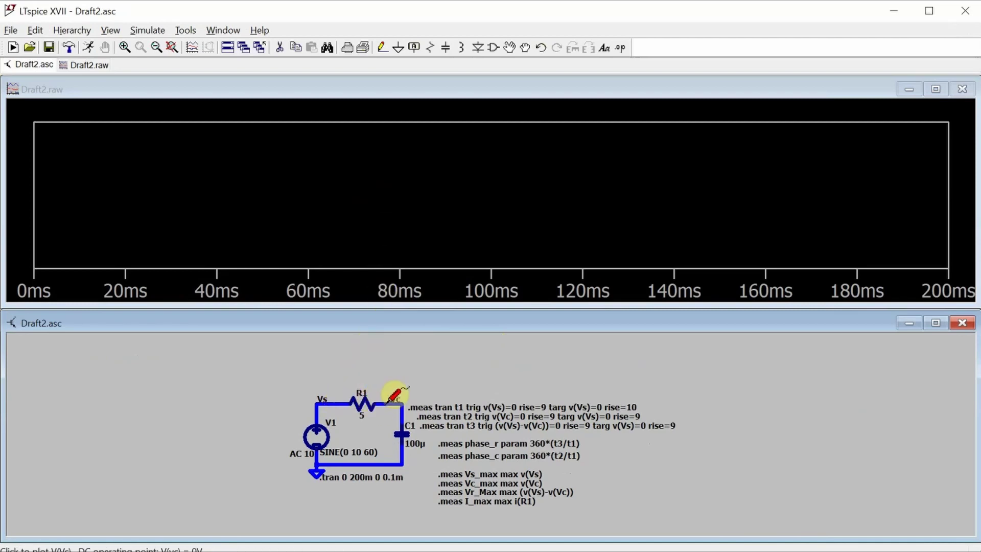
- Show the SPICE Error Log from the View menu to read the .meas results
{"action": "left_click", "coordinate": [112, 30]}
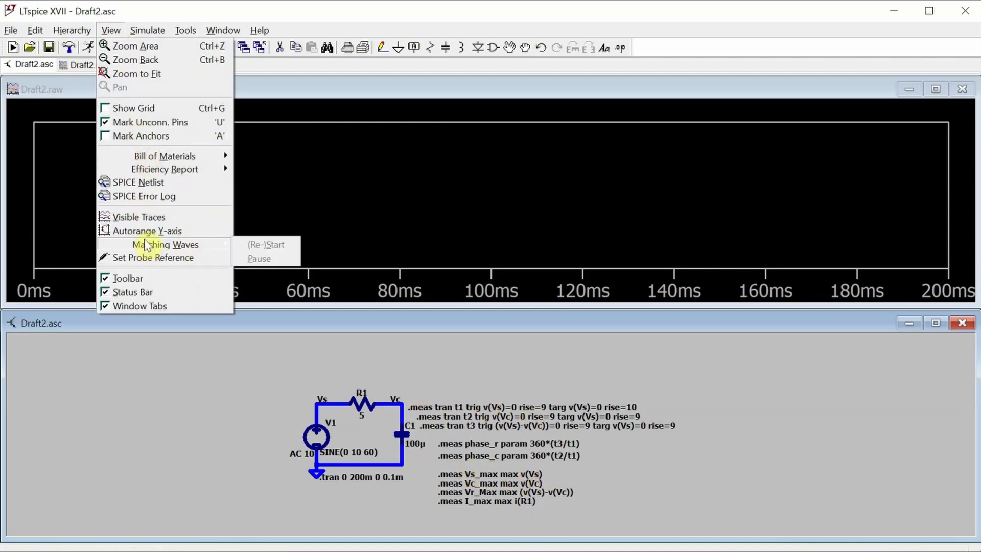
{"action": "left_click", "coordinate": [143, 196]}
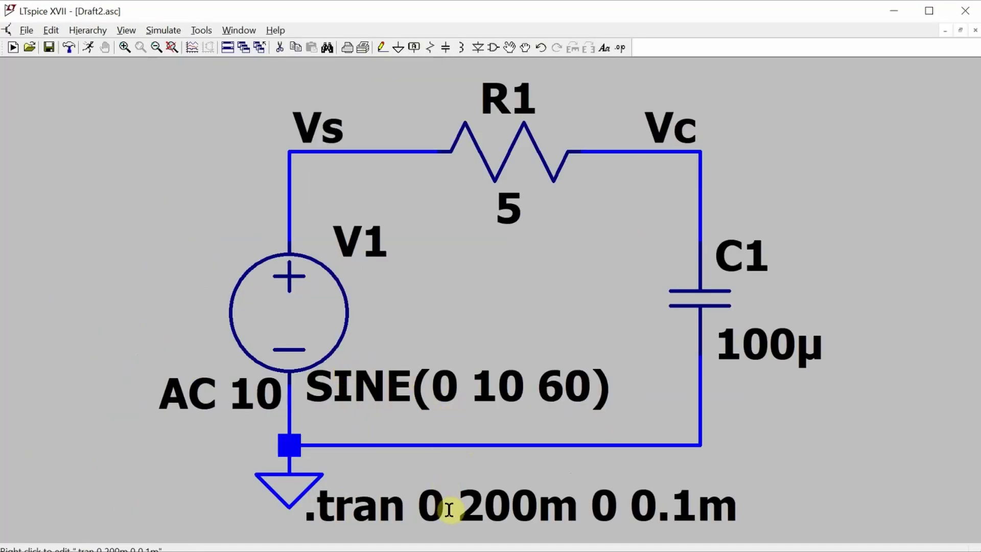
- Replace the .tran directive with a linear AC analysis: 1 point, start and stop 60 Hz, then run it
{"action": "right_click", "coordinate": [510, 487]}
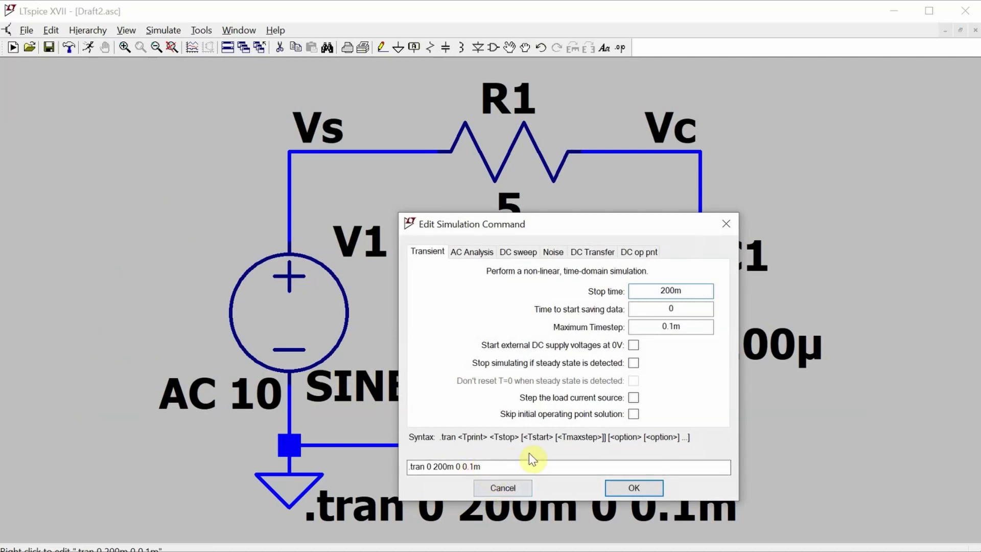
{"action": "left_click", "coordinate": [474, 251]}
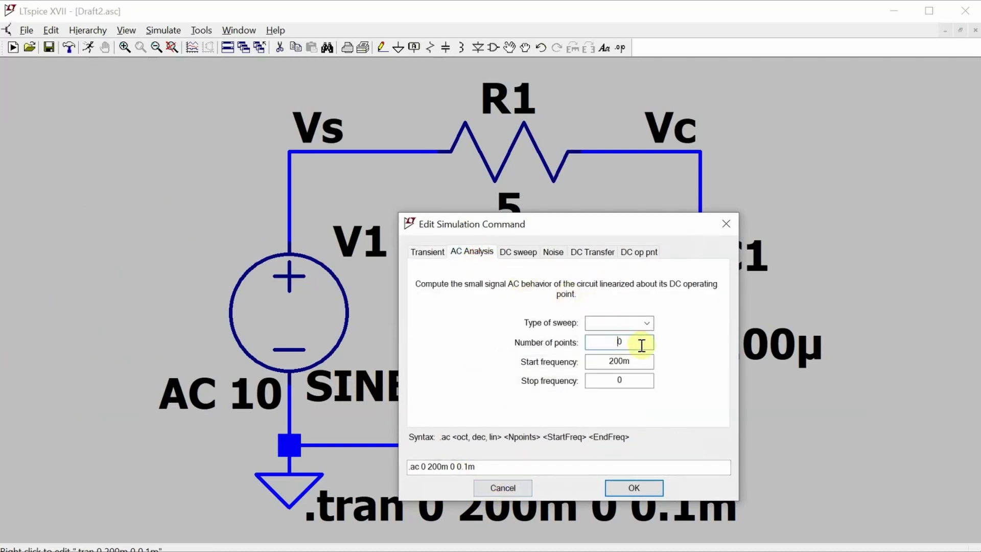
{"action": "left_click", "coordinate": [647, 321]}
{"action": "left_click", "coordinate": [634, 360]}
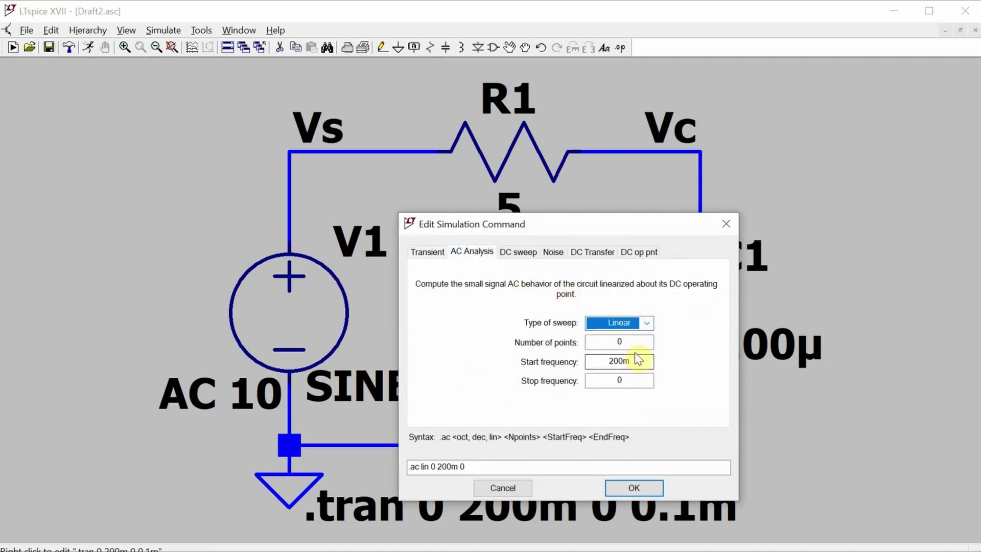
{"action": "left_click", "coordinate": [631, 342]}
{"action": "key", "text": "BackSpace"}
{"action": "type", "text": "1"}
{"action": "left_click", "coordinate": [634, 361]}
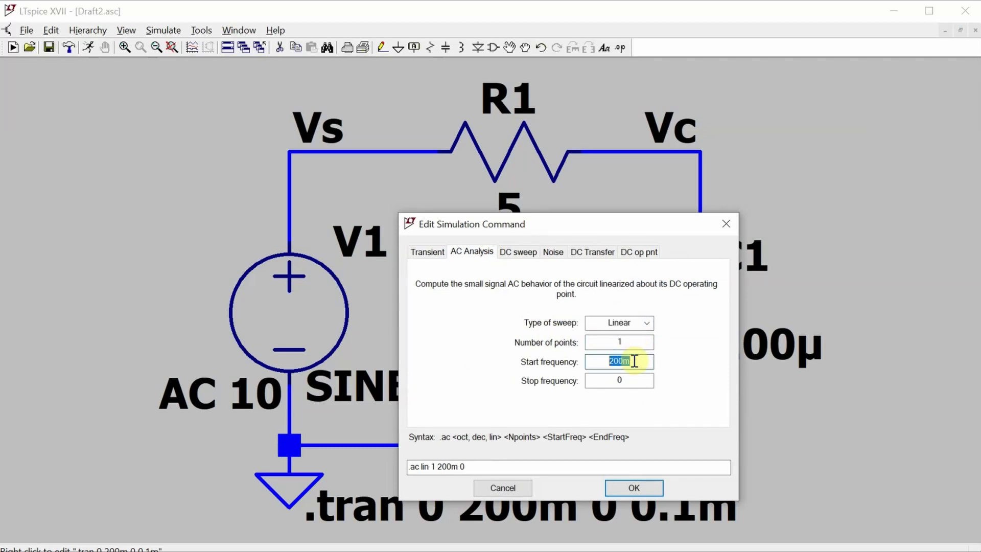
{"action": "type", "text": "60"}
{"action": "key", "text": "Tab"}
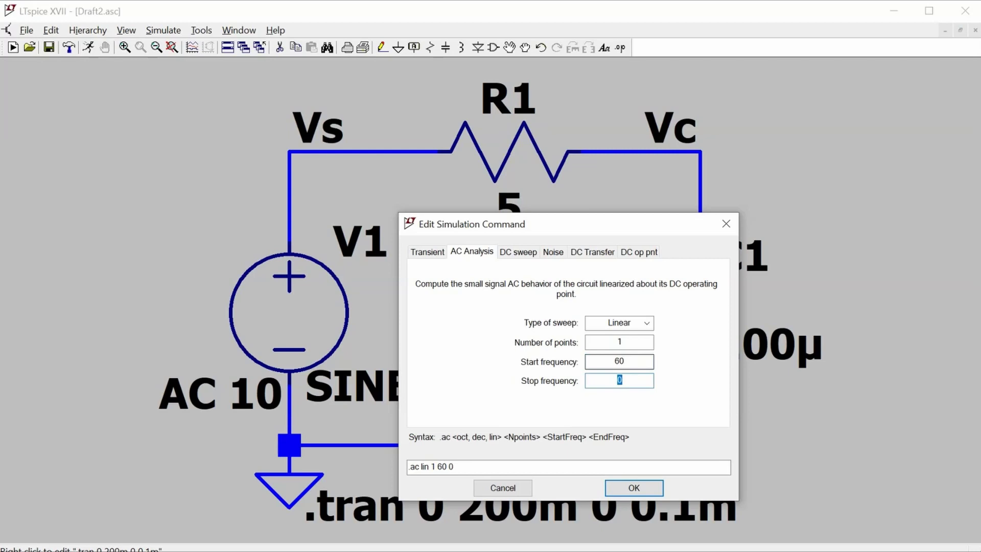
{"action": "key", "text": "Return"}
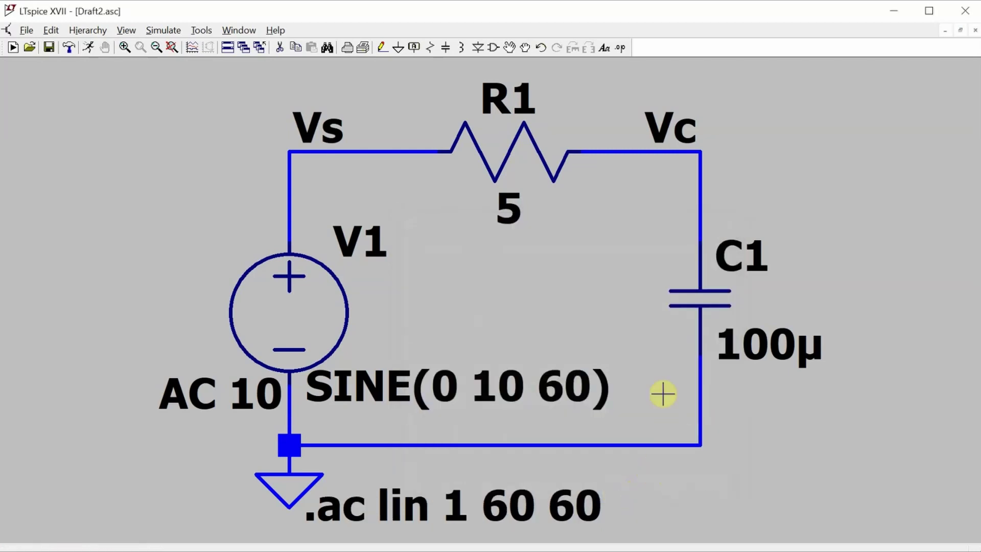
{"action": "left_click", "coordinate": [90, 48]}
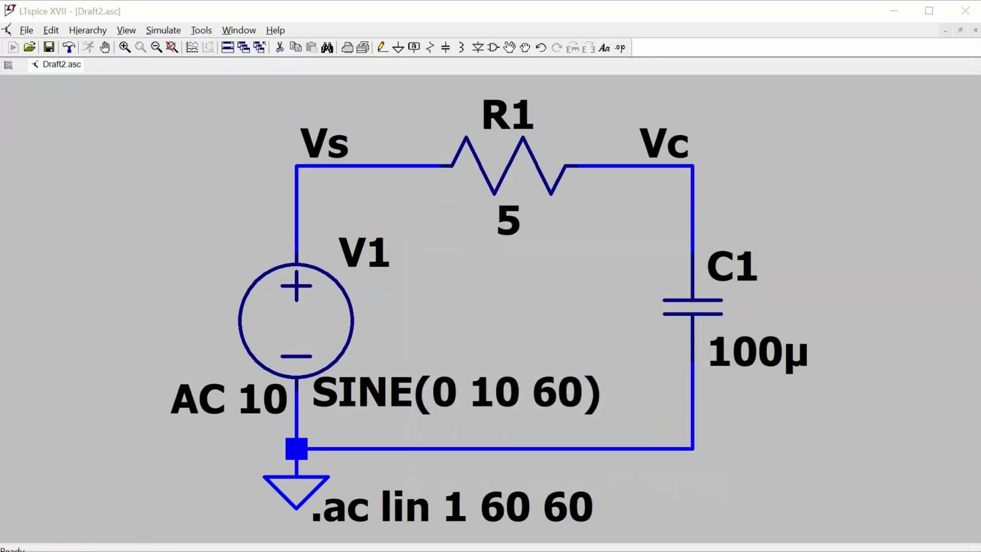
- Move the AC results window (V(vc) 9.82695 at -10.6747°, I(R1) 0.370467 at 79.3253°) to centre, then aside
{"action": "left_click_drag", "start_coordinate": [149, 295], "coordinate": [464, 150]}
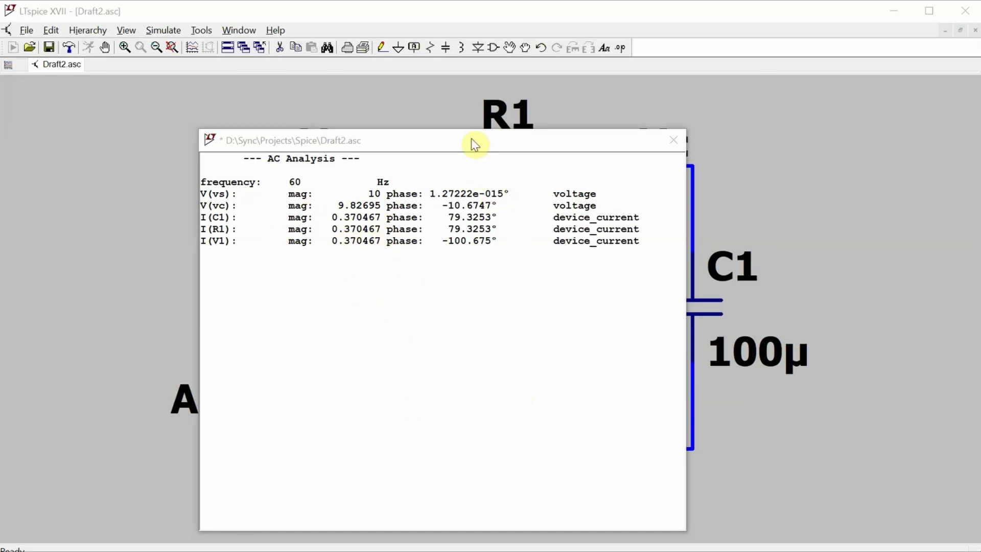
{"action": "left_click_drag", "start_coordinate": [466, 140], "coordinate": [46, 145]}
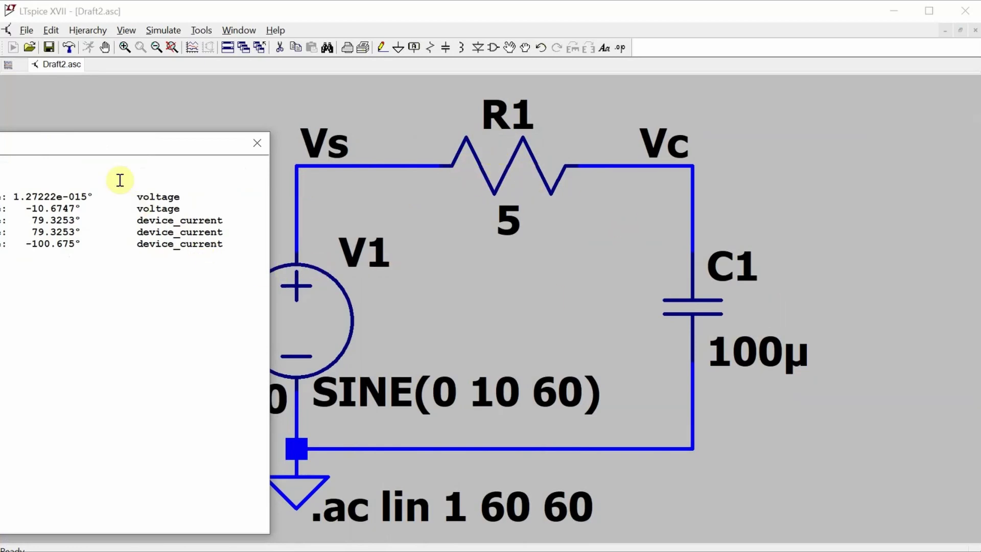
- Drag the AC results window back over the schematic
{"action": "left_click_drag", "start_coordinate": [88, 152], "coordinate": [414, 136]}
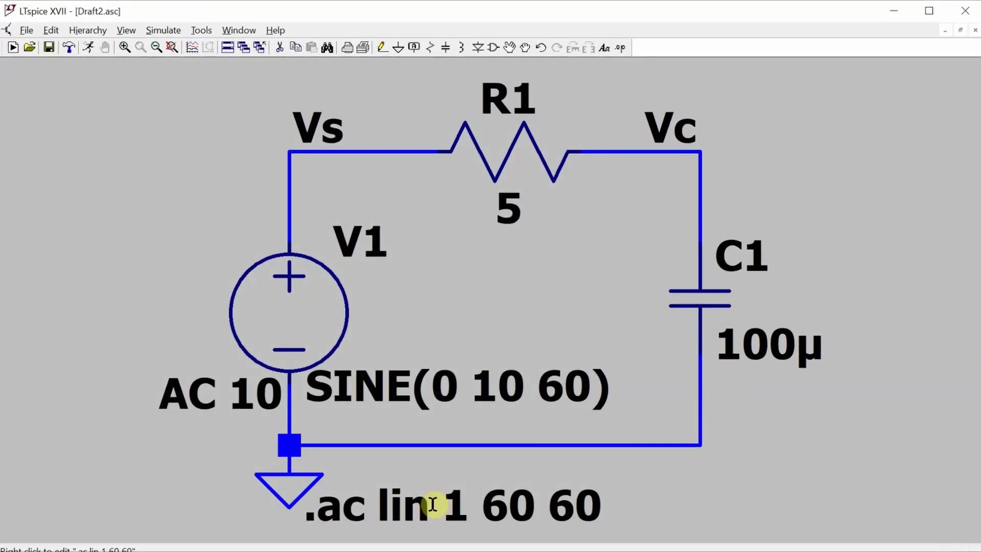
- Edit the AC directive to 10 points with a 600 Hz stop frequency (.ac lin 10 60 600)
{"action": "right_click", "coordinate": [437, 506]}
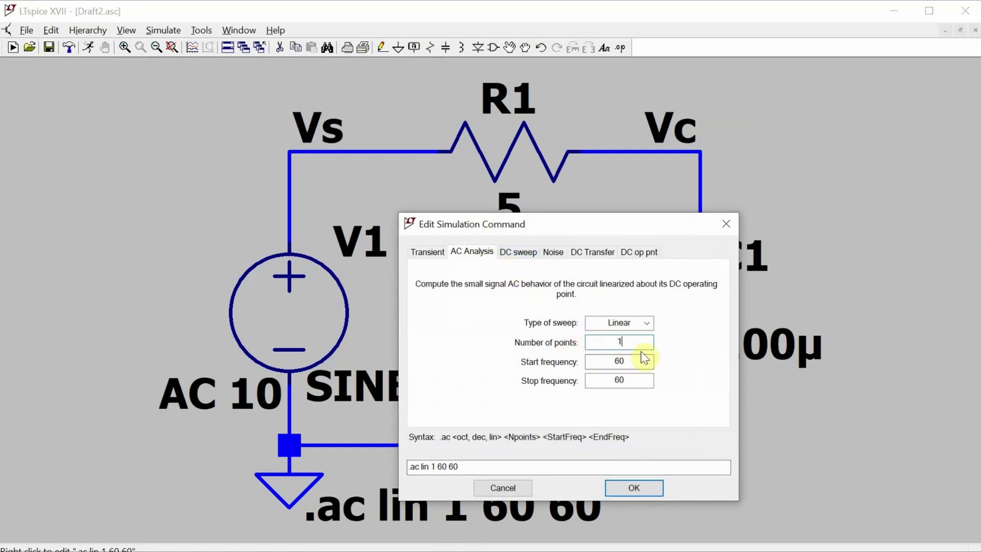
{"action": "type", "text": "0"}
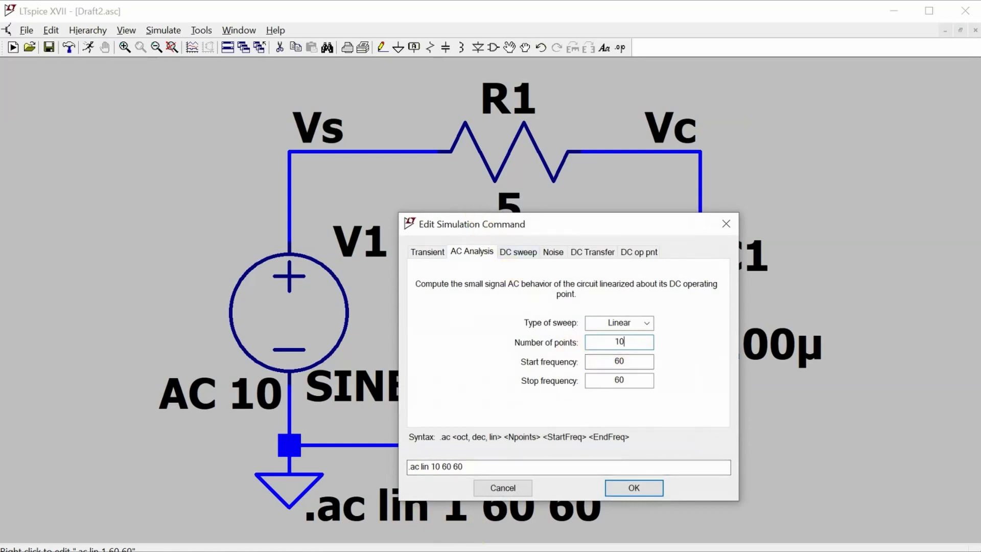
{"action": "left_click", "coordinate": [629, 382]}
{"action": "type", "text": "0"}
{"action": "left_click", "coordinate": [648, 489]}
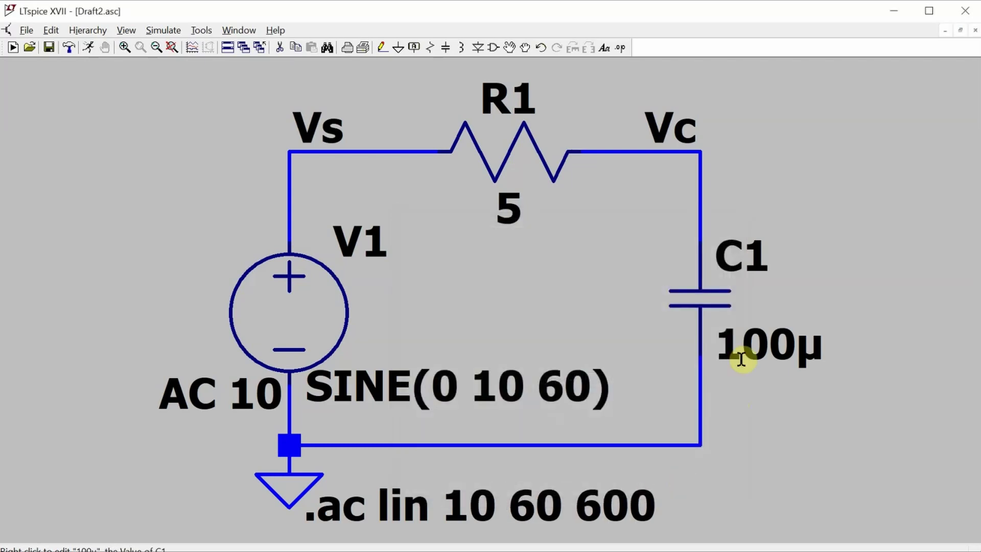
- Run the 60–600 Hz sweep and probe the Vs and Vc nodes to plot V(vs) and V(vc)
{"action": "left_click", "coordinate": [88, 48]}
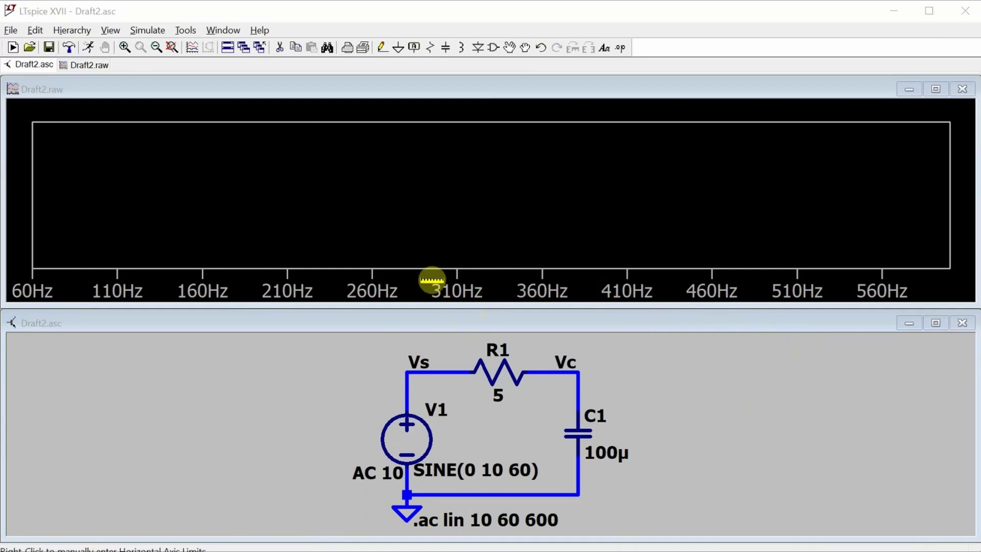
{"action": "left_click", "coordinate": [439, 366]}
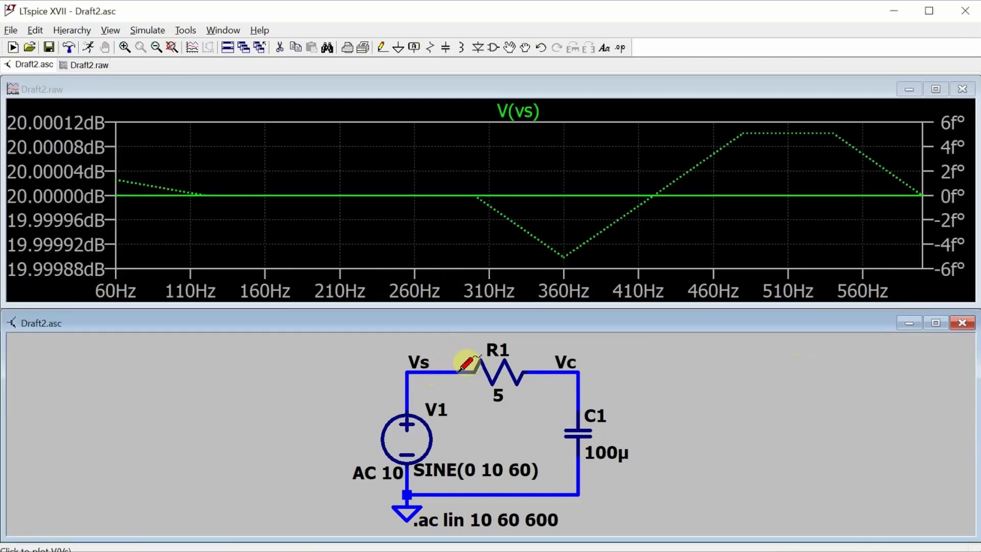
{"action": "left_click", "coordinate": [559, 361]}
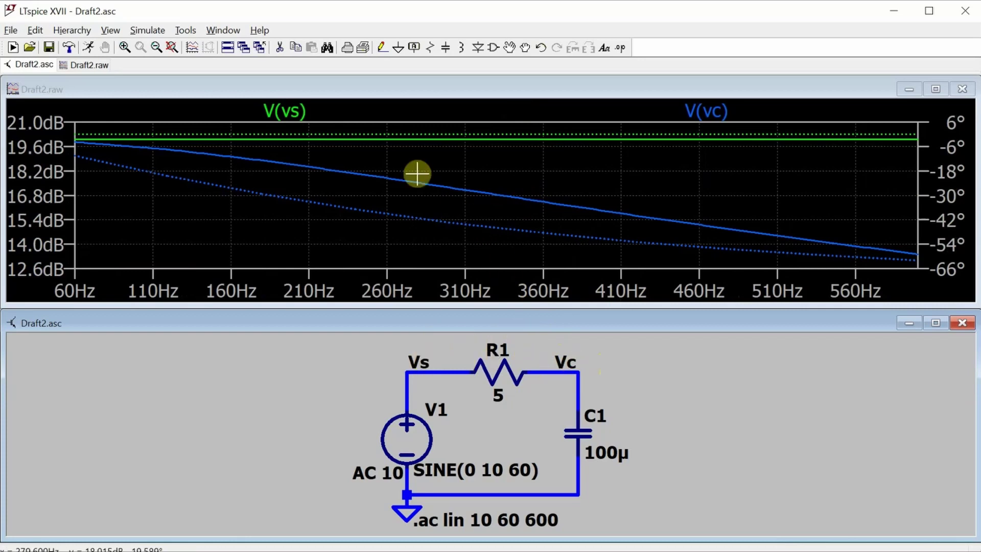
- Add a V(Vs)-V(Vc) trace expression and plot the current through R1
{"action": "right_click", "coordinate": [403, 143]}
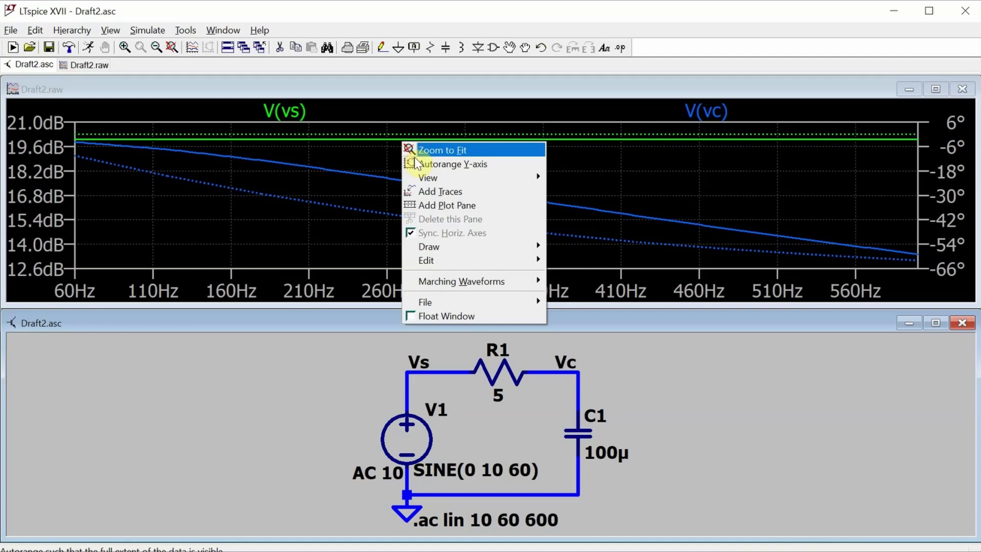
{"action": "left_click", "coordinate": [431, 191]}
{"action": "left_click", "coordinate": [382, 400]}
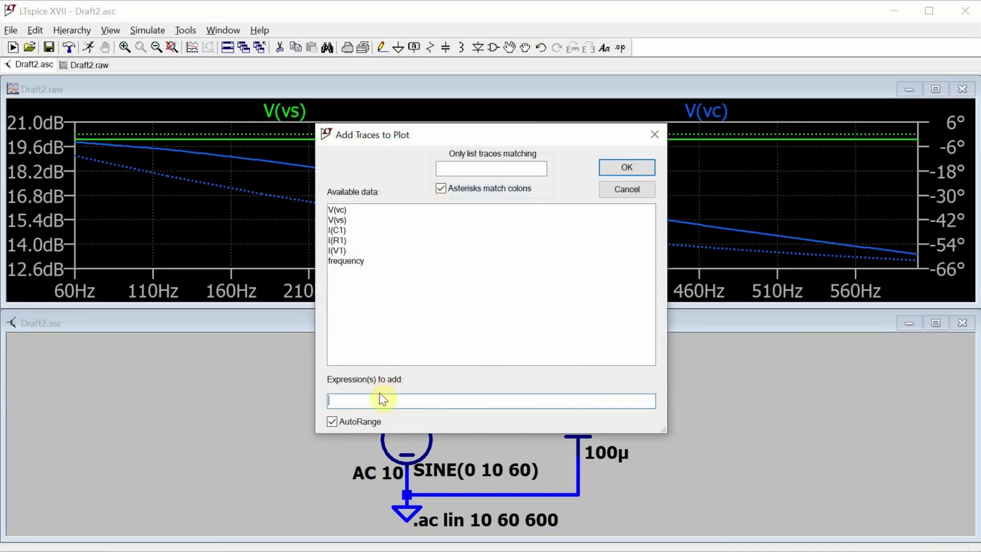
{"action": "type", "text": "V(Vs)-V(Vc"}
{"action": "key", "text": "Return"}
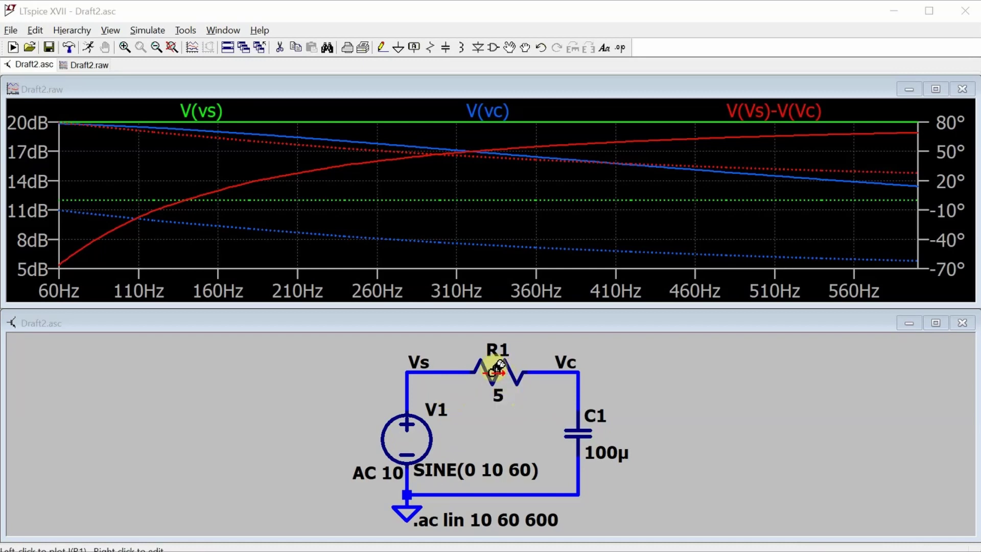
{"action": "left_click", "coordinate": [495, 367]}
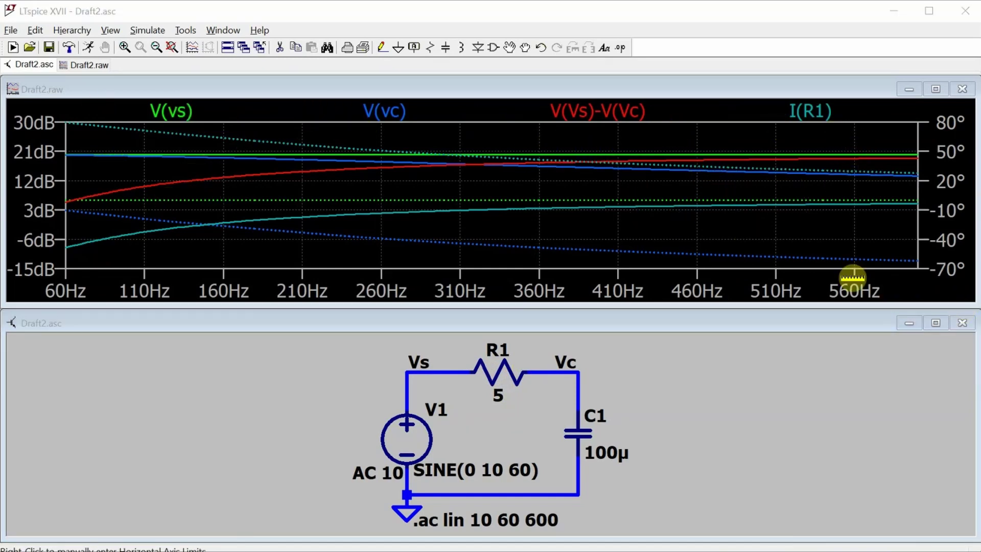
- Place cursor 1 on V(vs) at 60 Hz, reading 20 dB and about 0° phase
{"action": "left_click", "coordinate": [175, 111]}
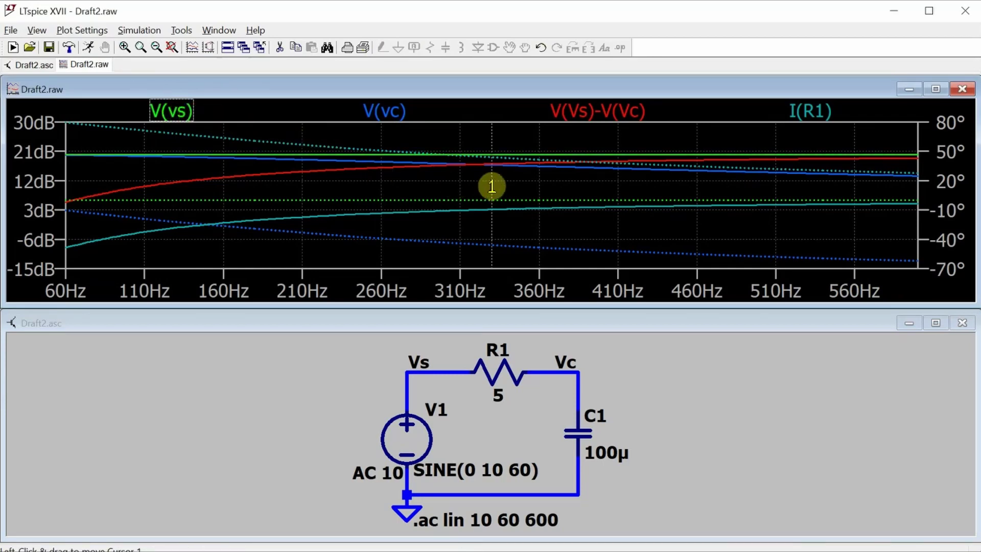
{"action": "left_click_drag", "start_coordinate": [492, 182], "coordinate": [59, 177]}
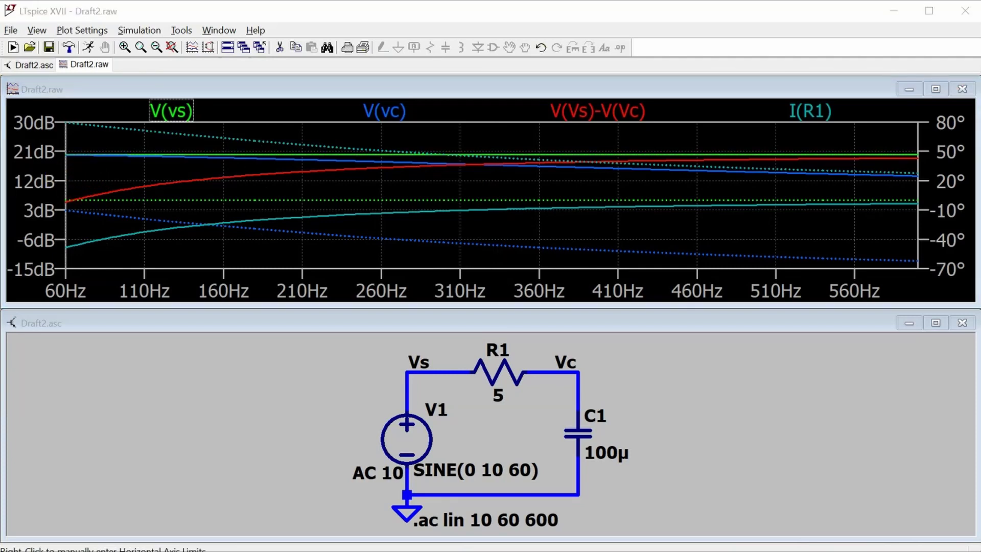
{"action": "left_click_drag", "start_coordinate": [980, 424], "coordinate": [819, 287]}
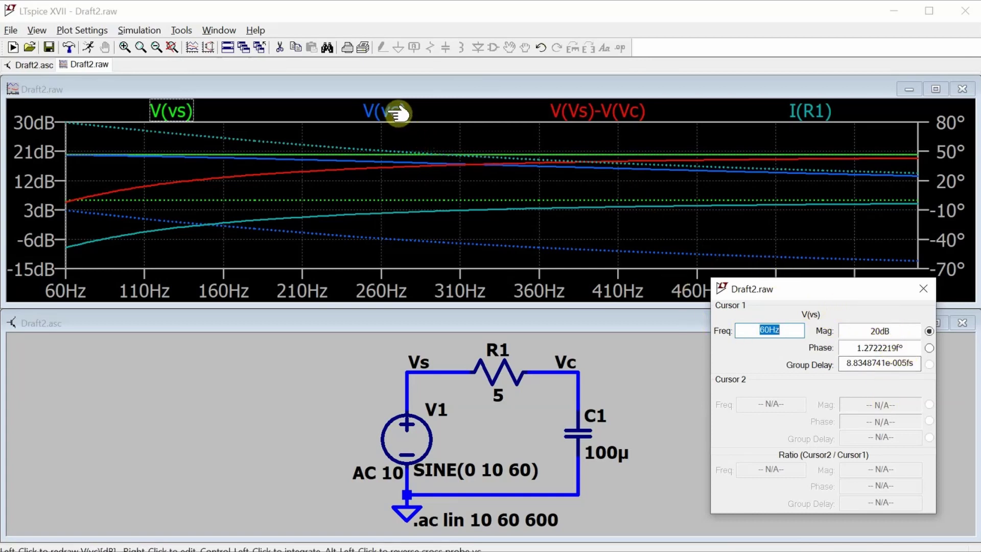
- Read 60 Hz cursor values for V(vc), V(Vs)-V(Vc), and I(R1) (-8.6250069 dB, 79.325251°)
{"action": "left_click", "coordinate": [397, 113]}
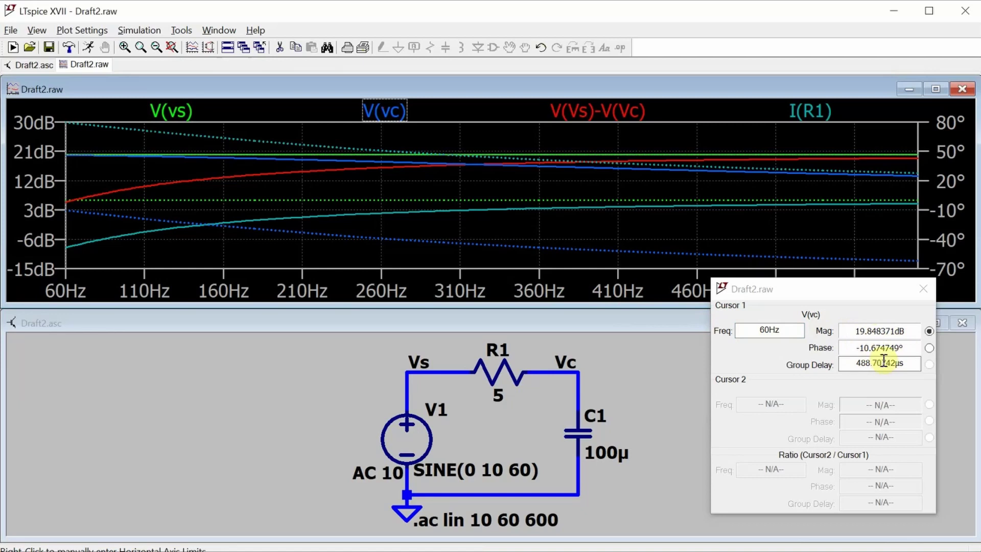
{"action": "left_click", "coordinate": [613, 113]}
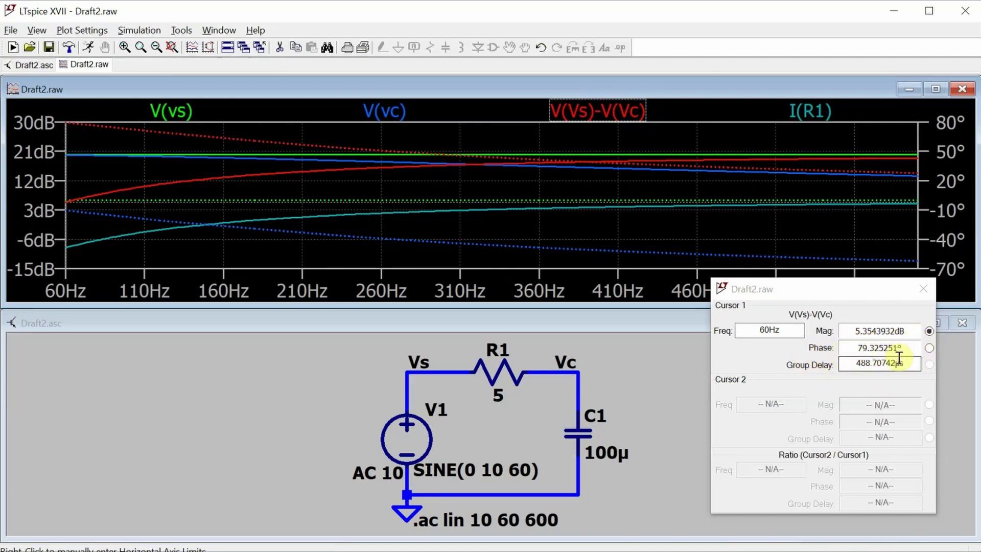
{"action": "left_click", "coordinate": [823, 111]}
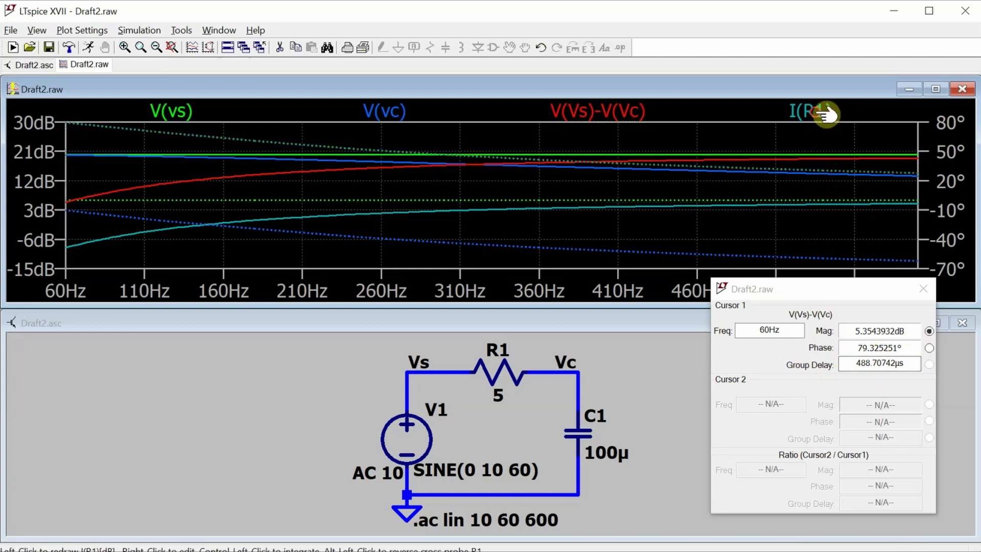